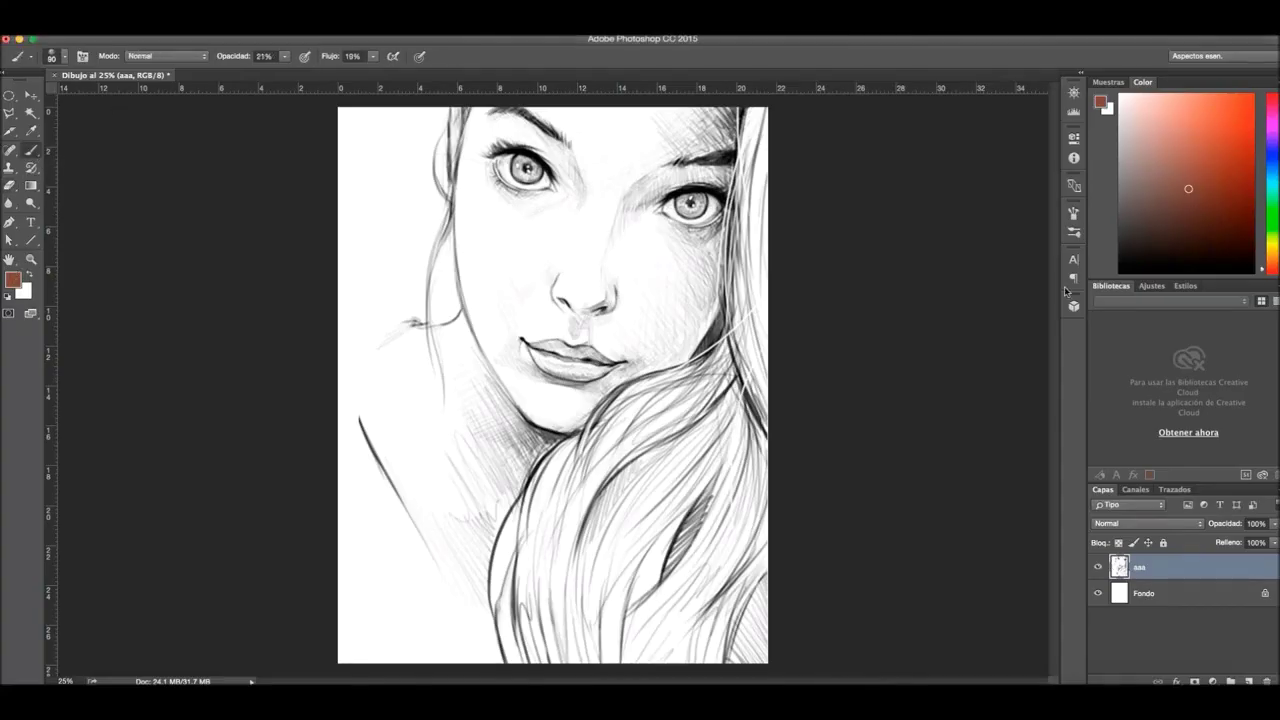
Pick a pale peach skin colour and set a 177 px brush to wash over the face
right_click(1051, 228)
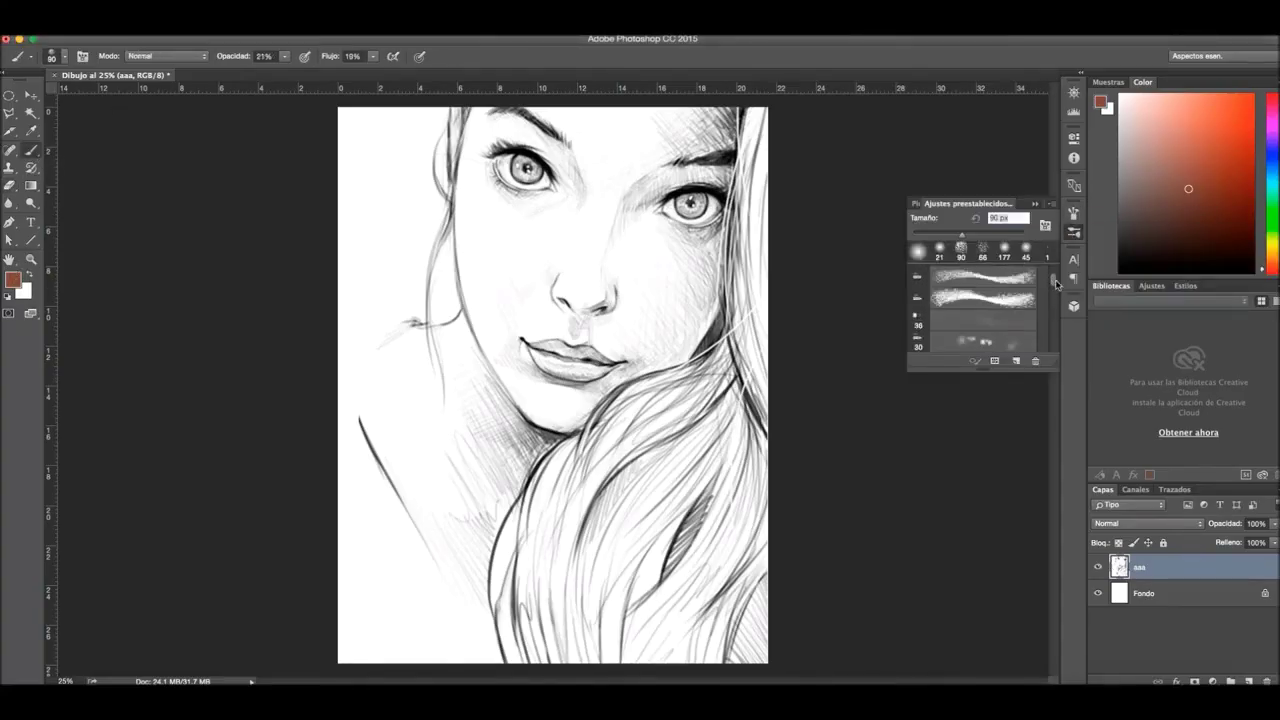
drag(918, 310, 918, 318)
click(766, 171)
key(Return)
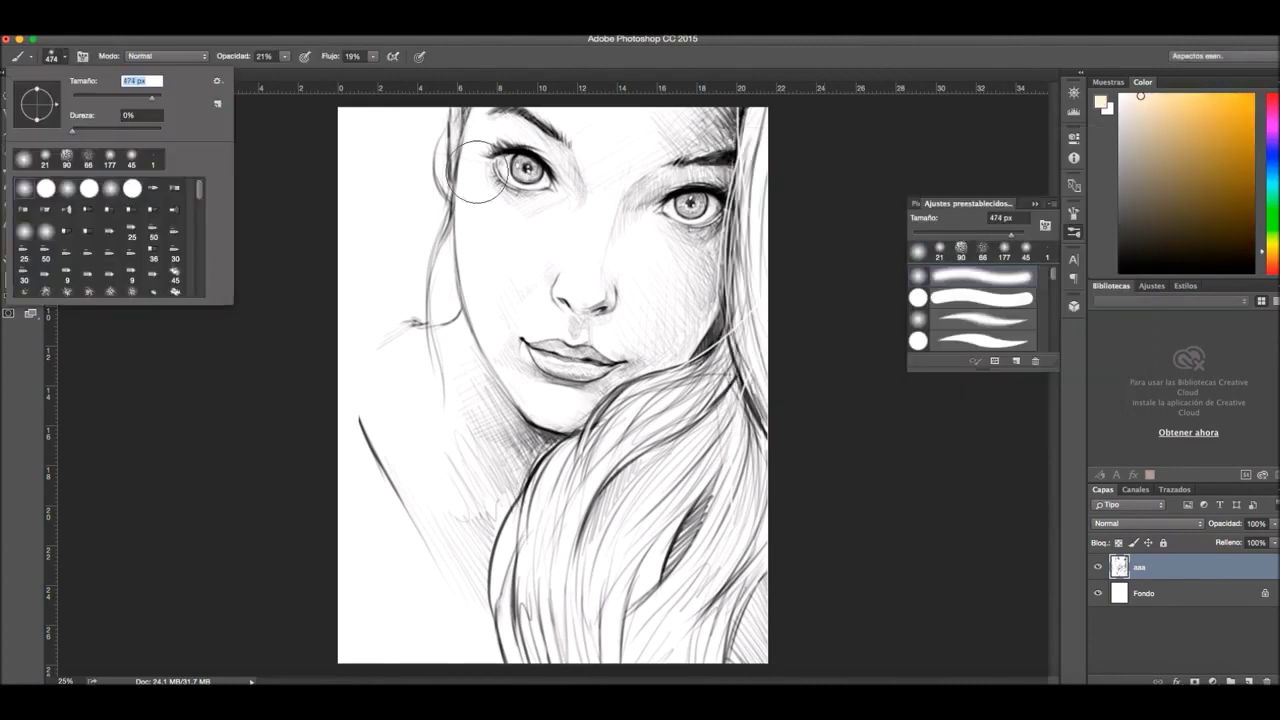
key(Return)
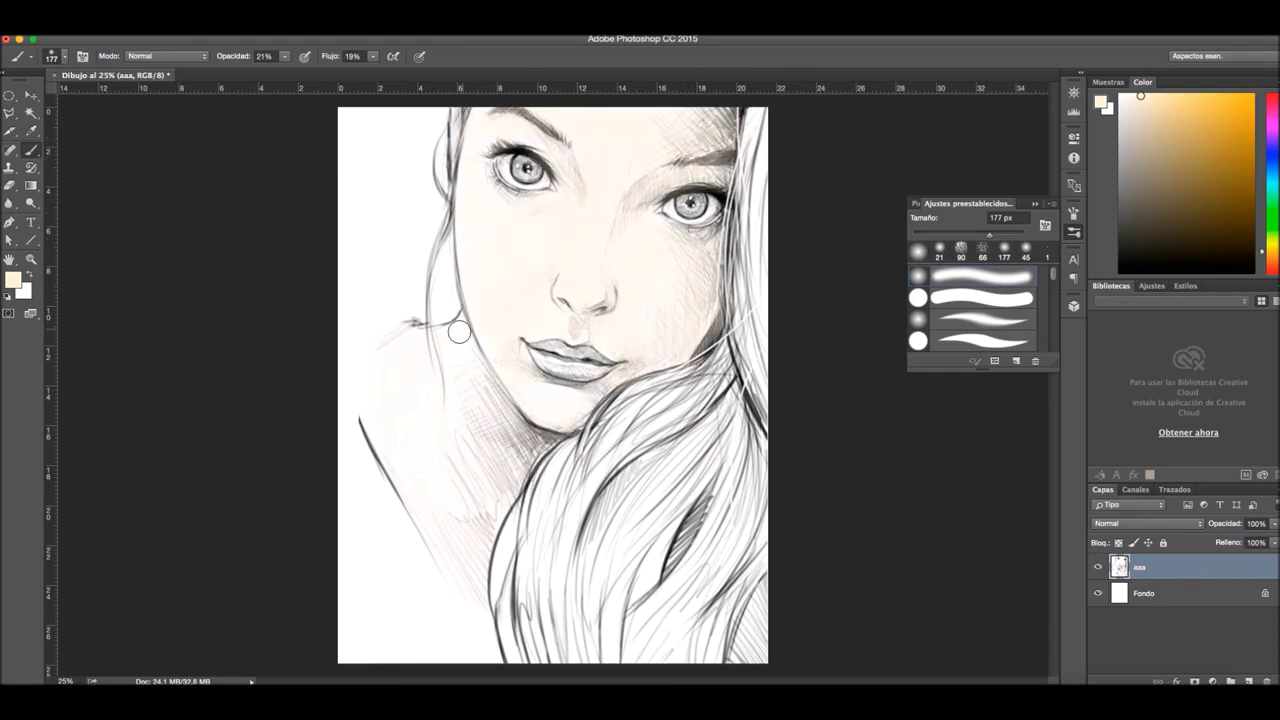
Choose a reddish-brown foreground colour and return to the Brush tool
drag(829, 260, 851, 241)
click(925, 322)
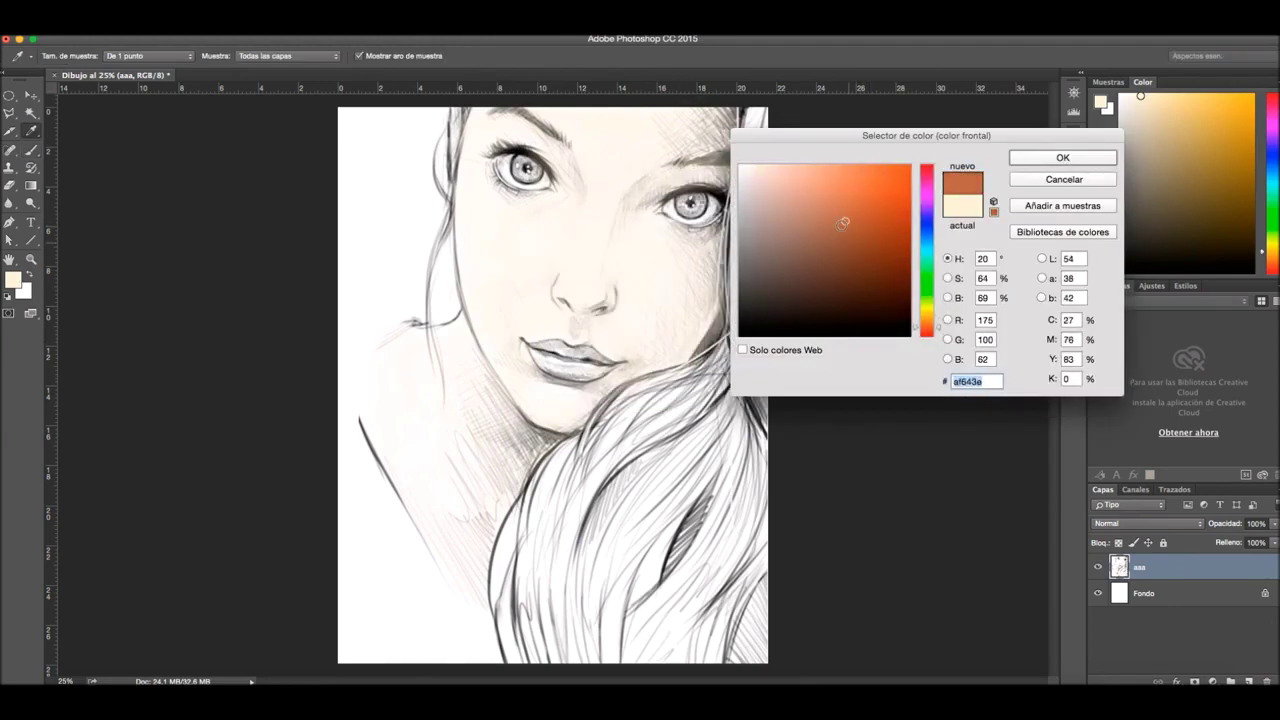
click(1063, 157)
click(65, 57)
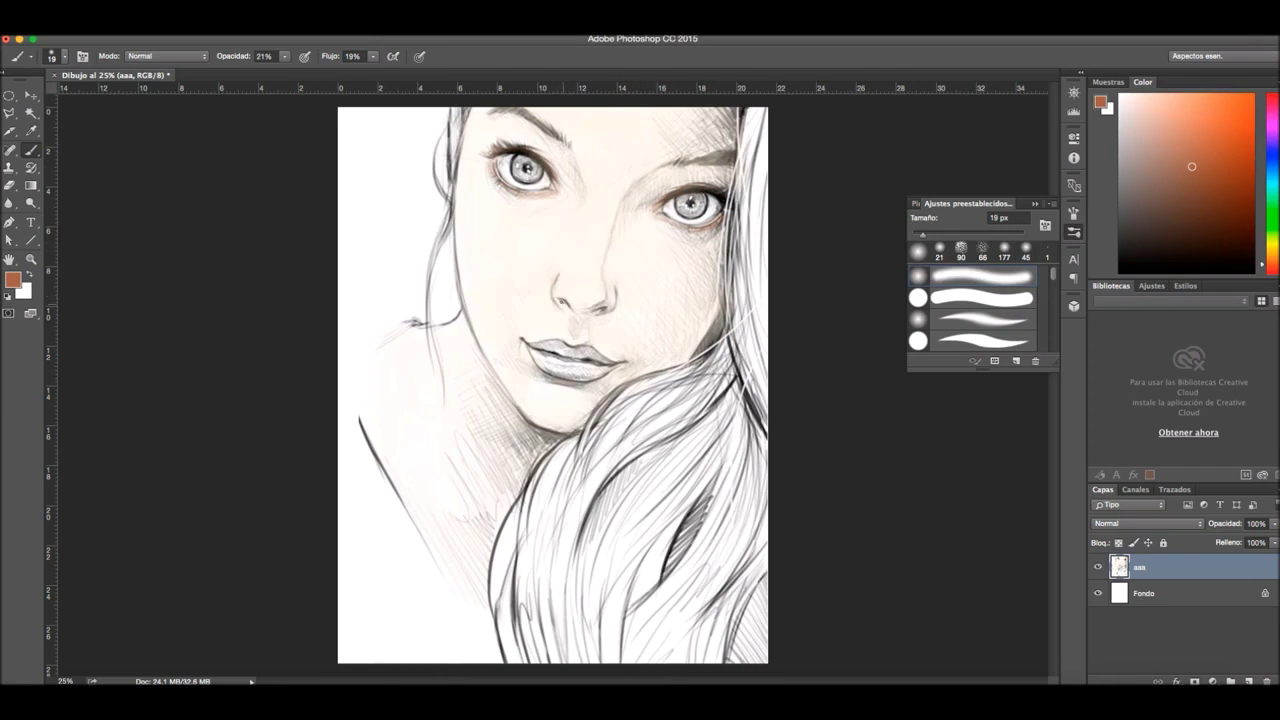
Switch to darker brown #64341d with the 90 px textured brush, 23% opacity and low flow
click(1101, 101)
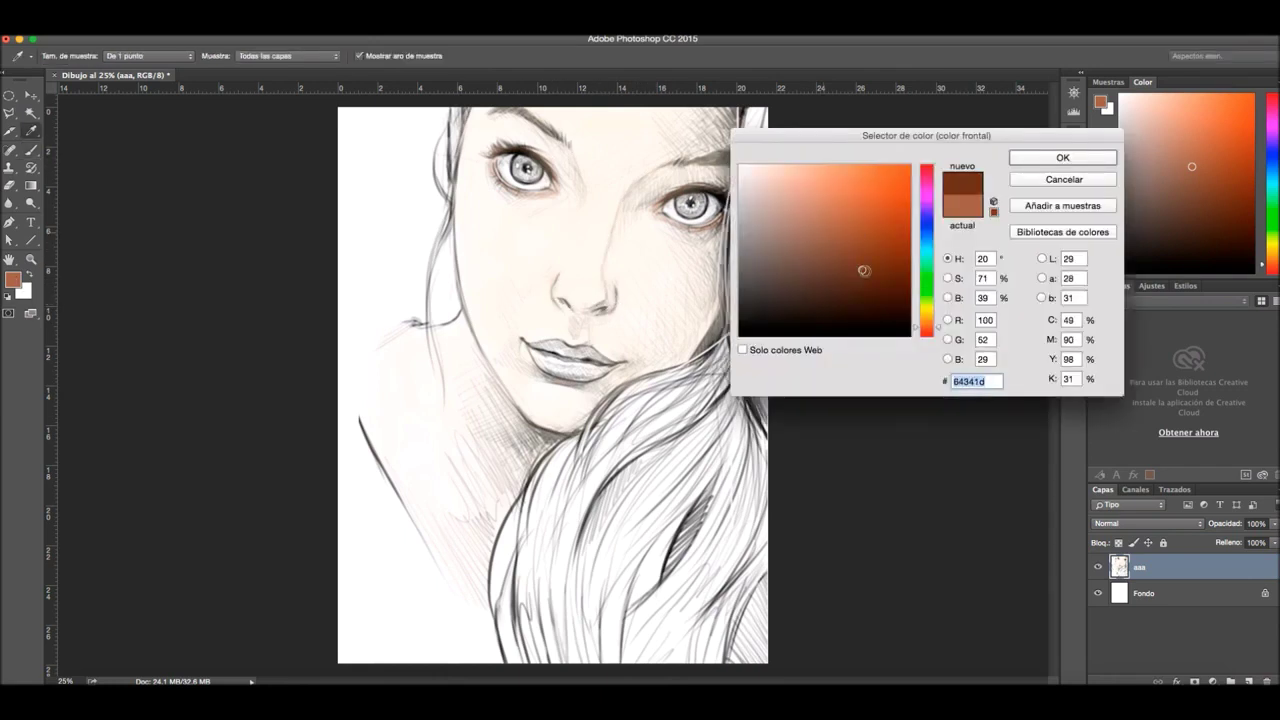
click(1057, 157)
scroll(1051, 291, down, 3)
scroll(1051, 291, down, 2)
click(980, 338)
key(2)
key(3)
key(shift+0)
key(shift+1)
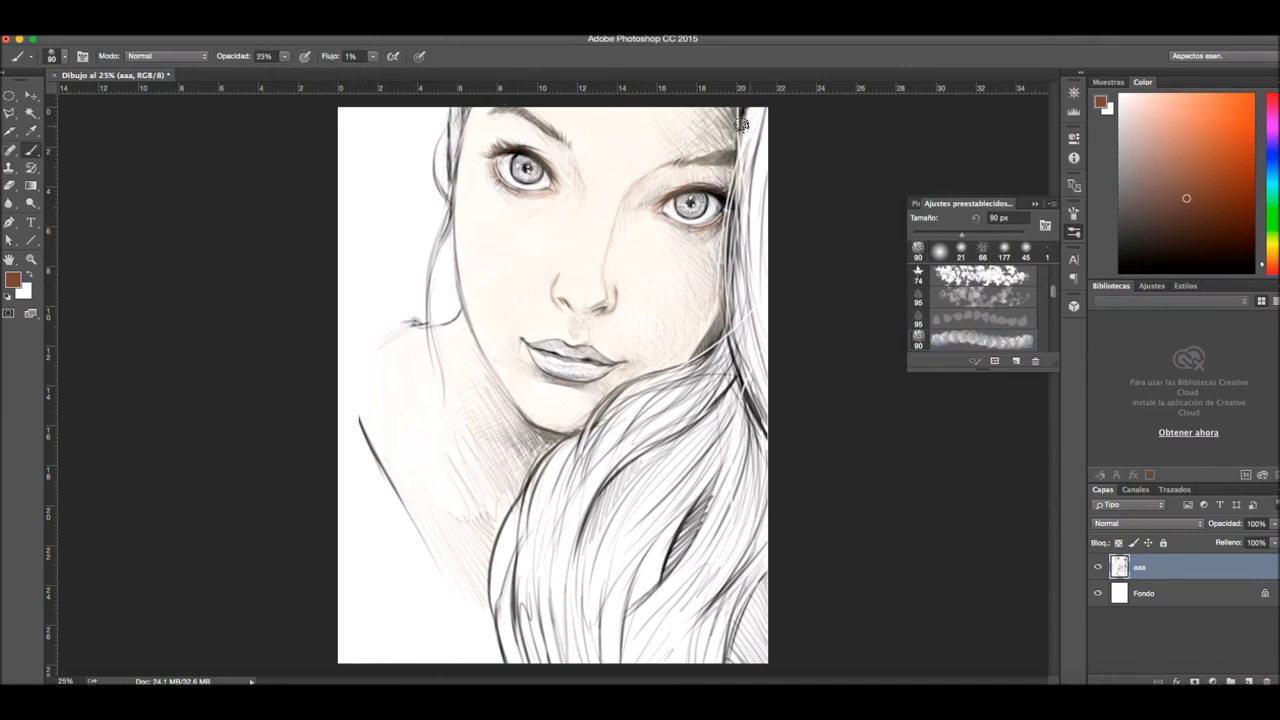
Set flow to 20% and shade brown on the neck and right cheek
key(shift+2)
key(shift+0)
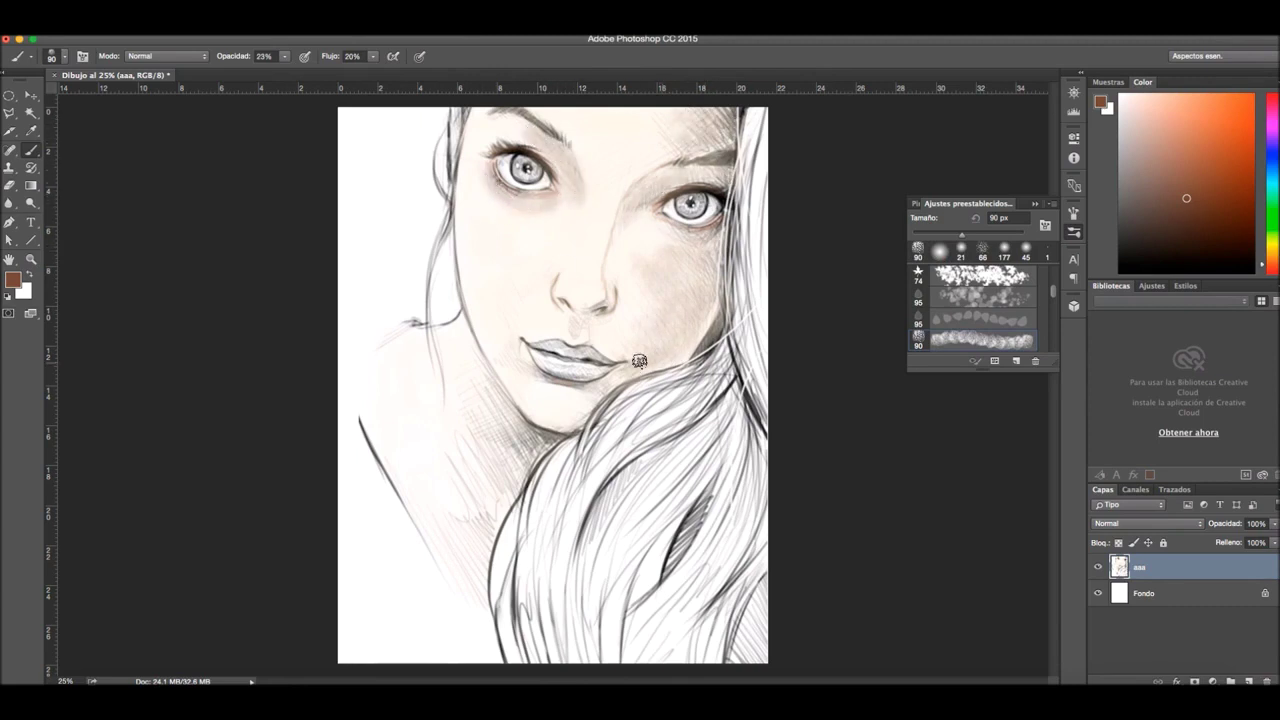
mouse_move(487, 502)
mouse_down()
mouse_move(471, 537)
mouse_move(509, 457)
mouse_up()
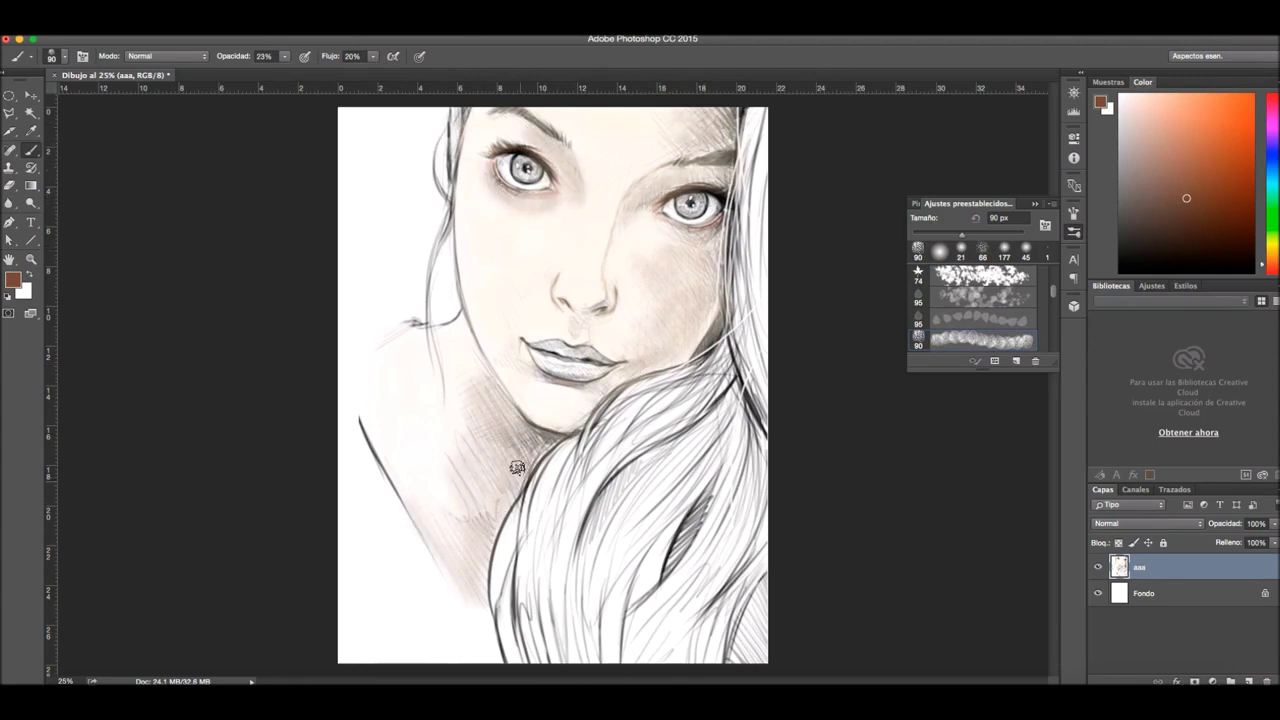
drag(688, 323, 684, 347)
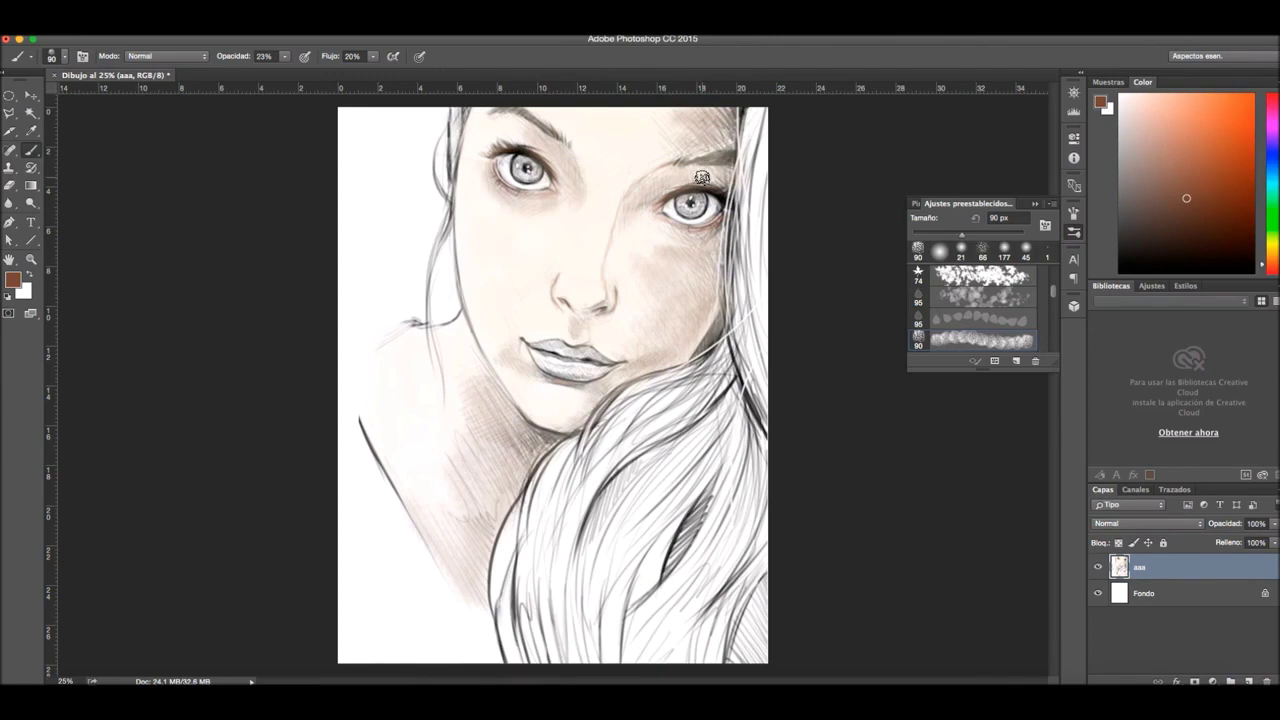
Choose a light peach skin tone, then start deepening the brown for blush
click(12, 279)
click(937, 314)
click(808, 191)
key(Return)
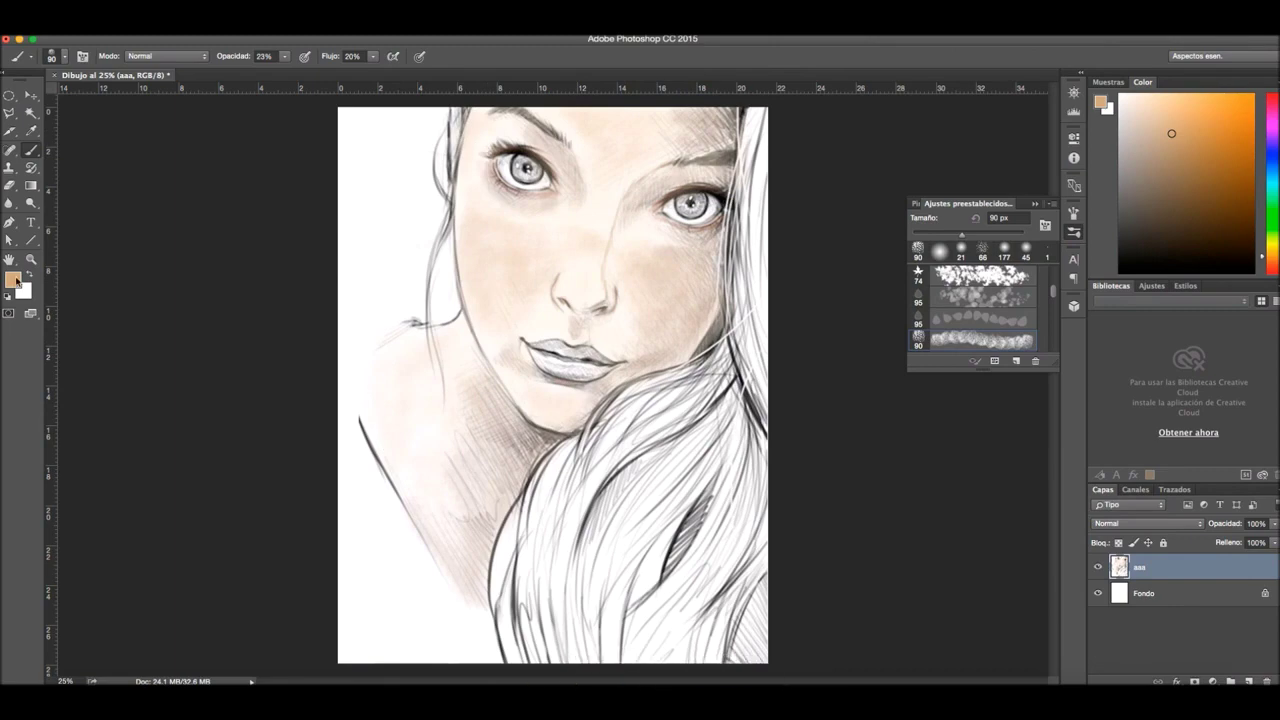
drag(885, 226, 888, 243)
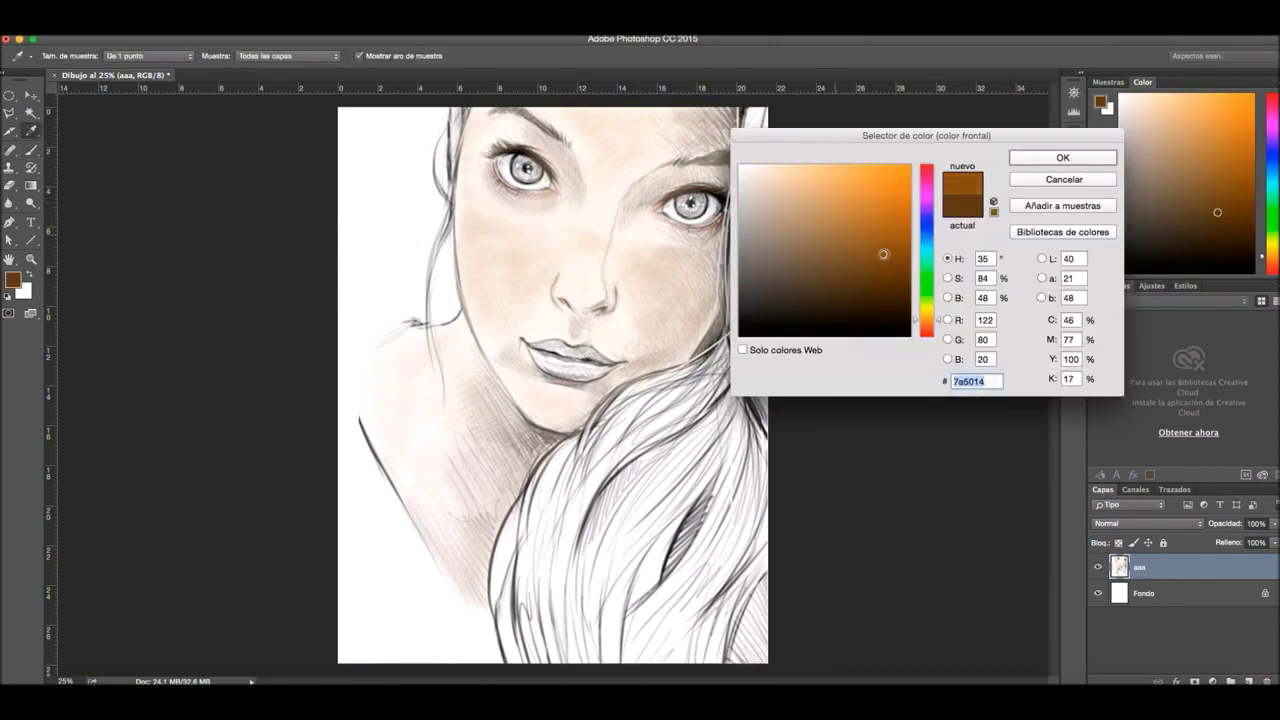
Paint deeper brown blush on both cheeks at 50% opacity
drag(924, 320, 922, 318)
key(Return)
key(b)
mouse_move(466, 140)
mouse_down()
mouse_move(468, 270)
mouse_move(505, 320)
mouse_up()
drag(480, 270, 515, 315)
drag(655, 340, 709, 291)
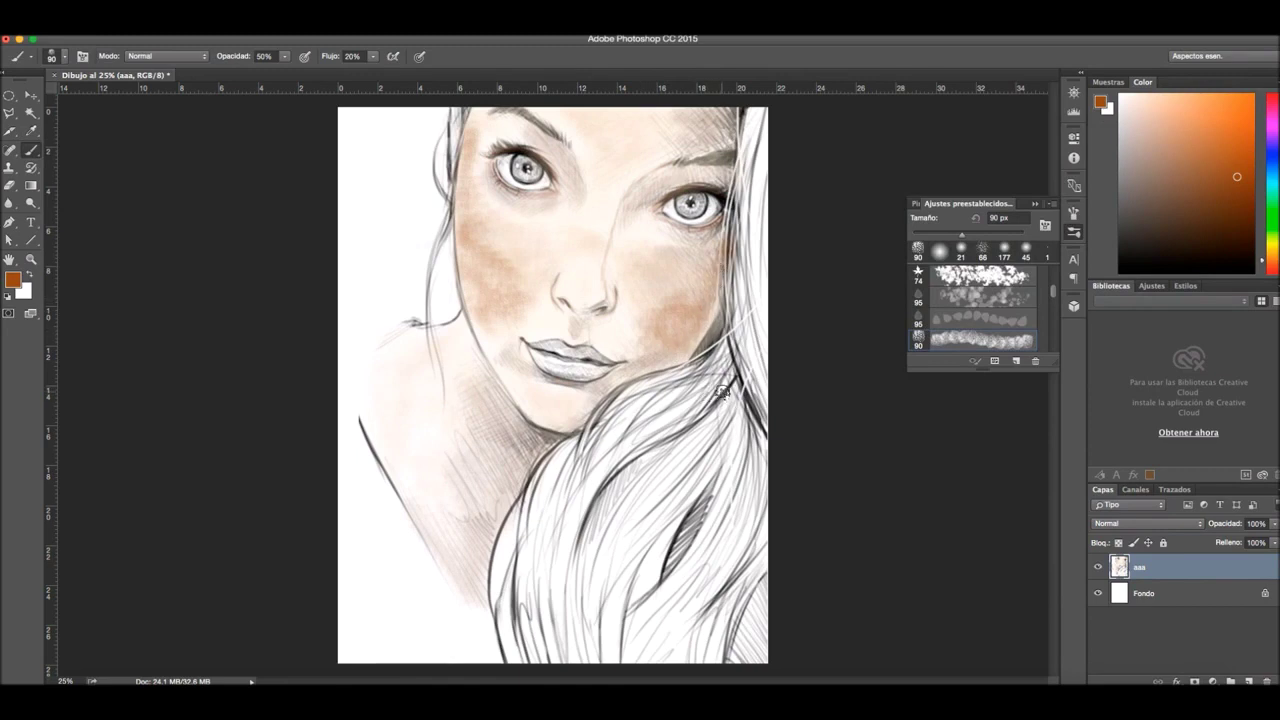
drag(660, 345, 724, 300)
drag(470, 220, 520, 285)
drag(700, 295, 645, 310)
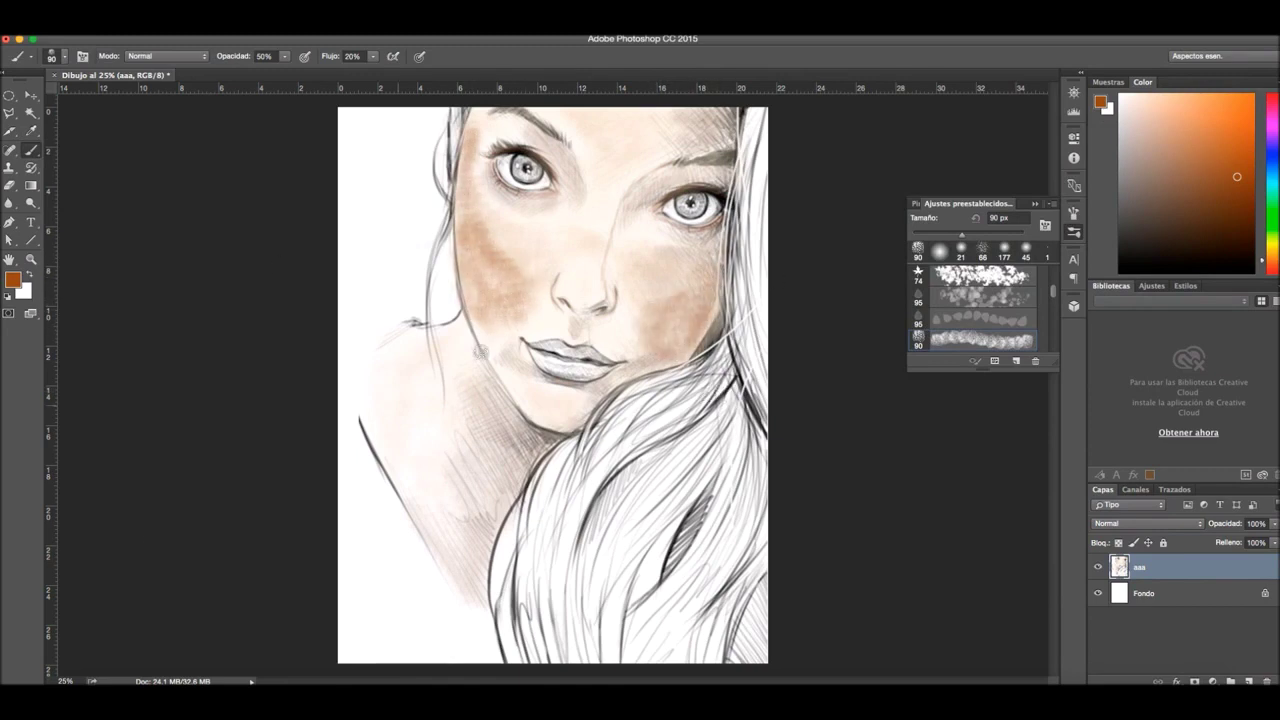
Switch the foreground to a pale peach and resume brushing
click(13, 279)
drag(926, 322, 926, 308)
click(801, 178)
click(926, 322)
key(Return)
key(b)
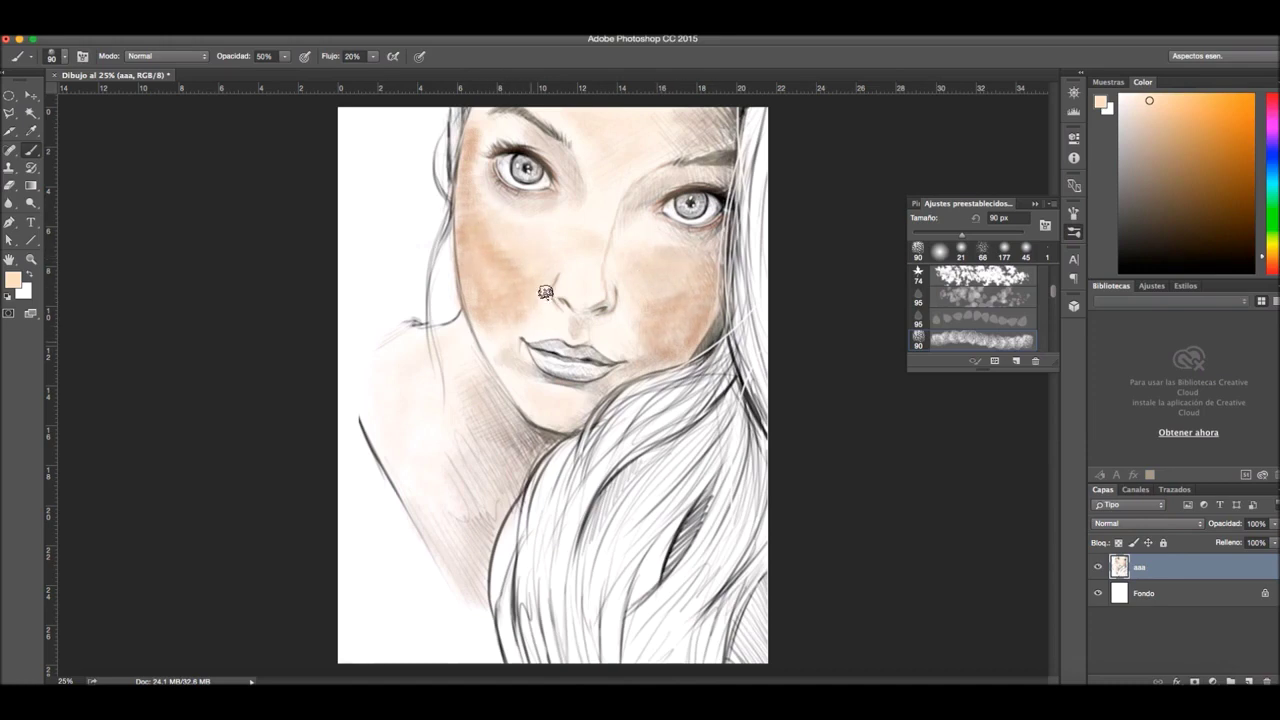
Try dark red a0412b strokes on both cheeks, then undo them
click(13, 279)
text(a0412b)
key(Return)
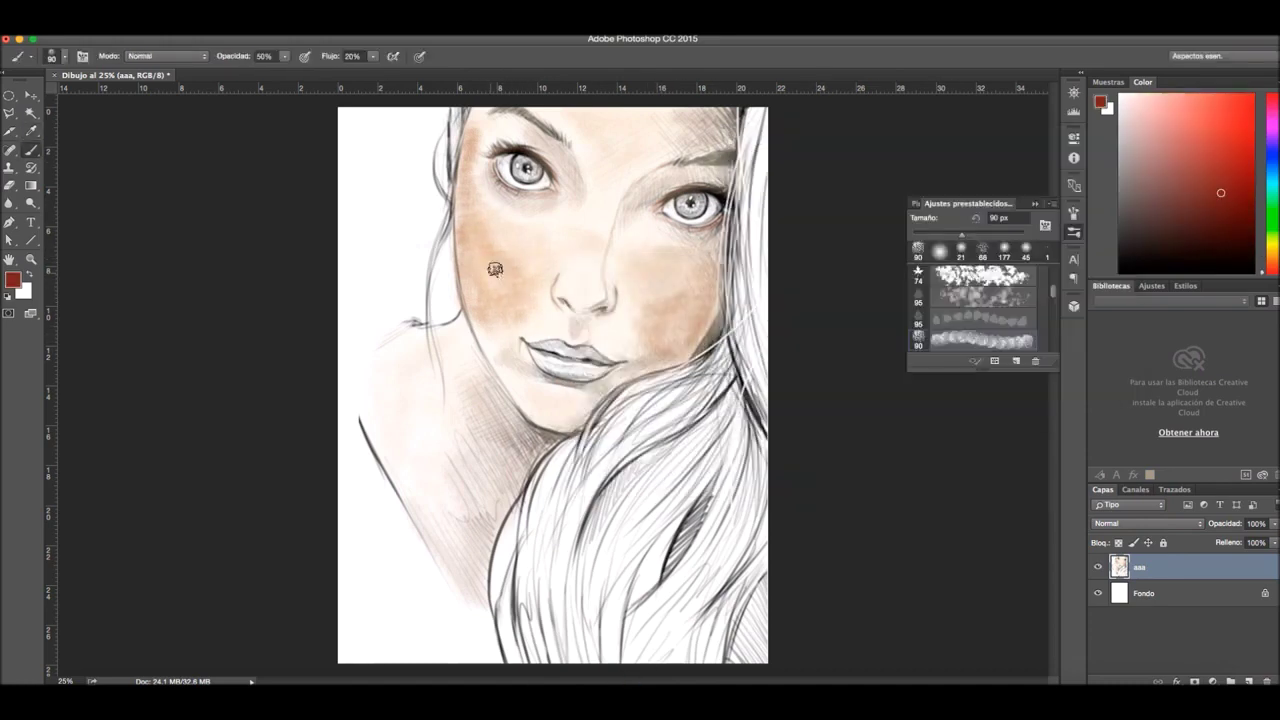
drag(480, 250, 502, 285)
drag(655, 300, 705, 325)
key(ctrl+alt+z)
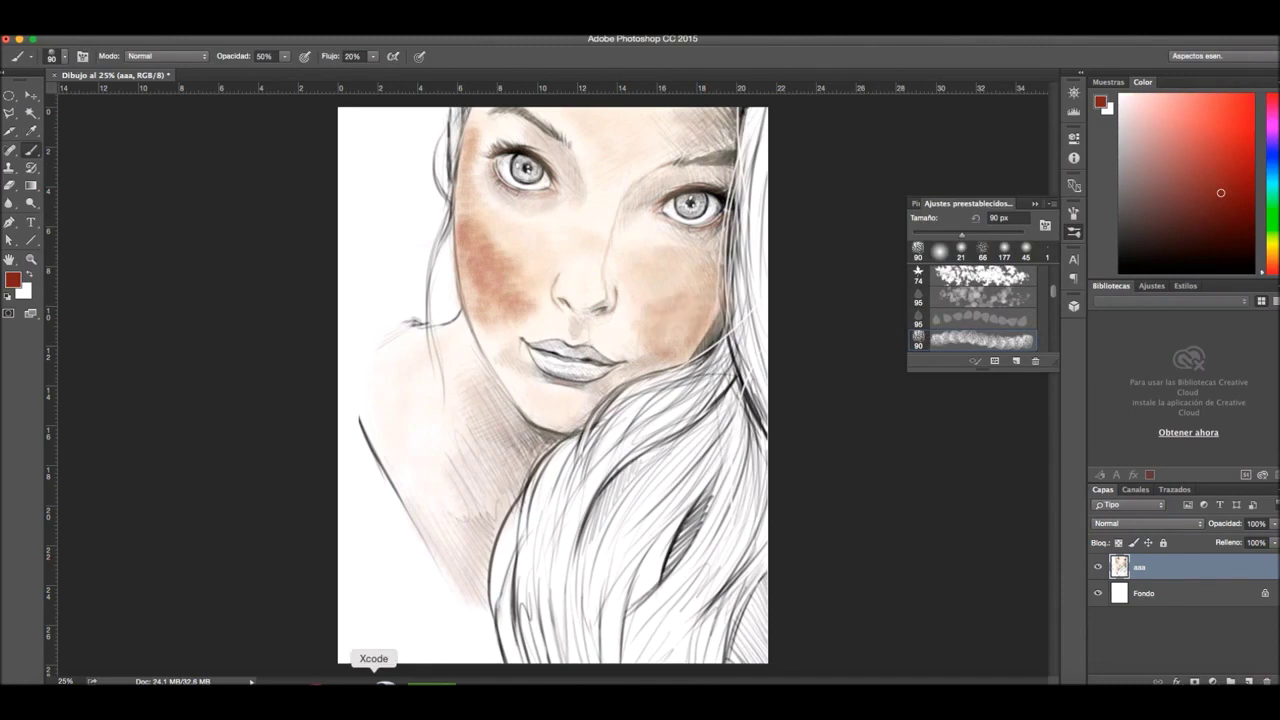
key(ctrl+alt+z)
Build up blush on both cheeks, then sample the light skin tone from the face
drag(480, 250, 505, 300)
drag(665, 290, 690, 335)
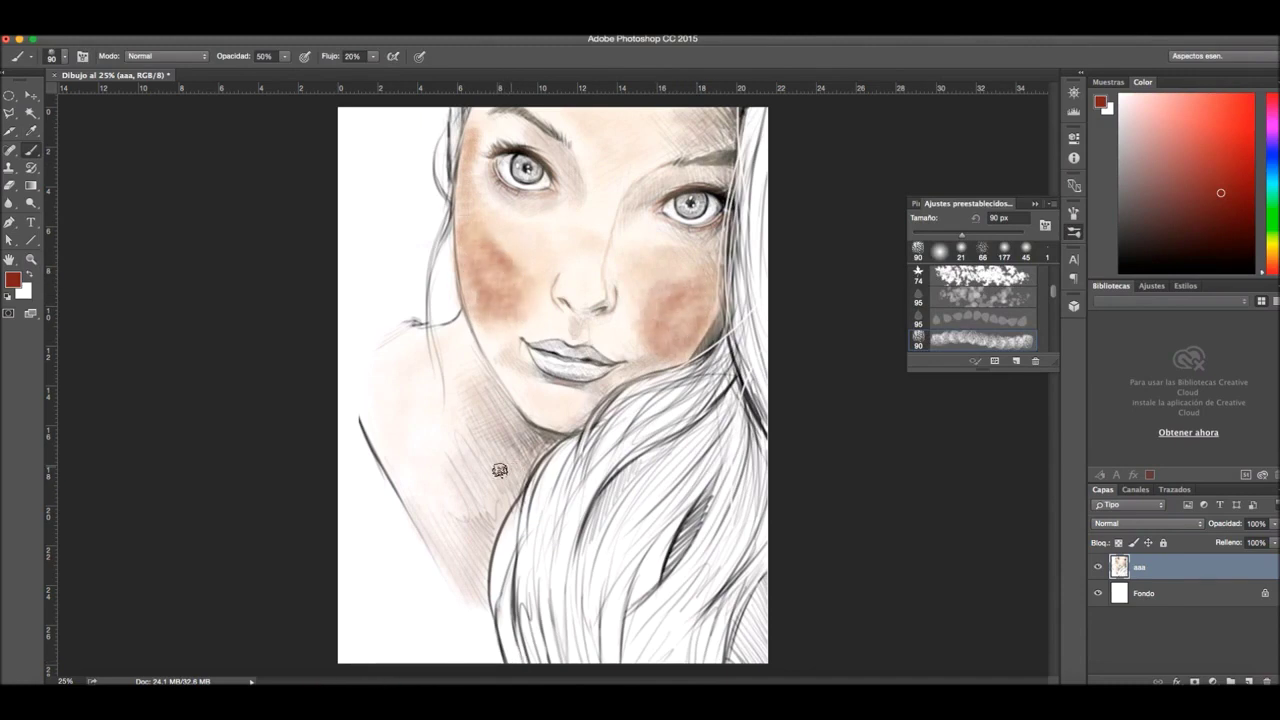
drag(491, 277, 491, 240)
drag(660, 300, 686, 303)
key(i)
click(503, 163)
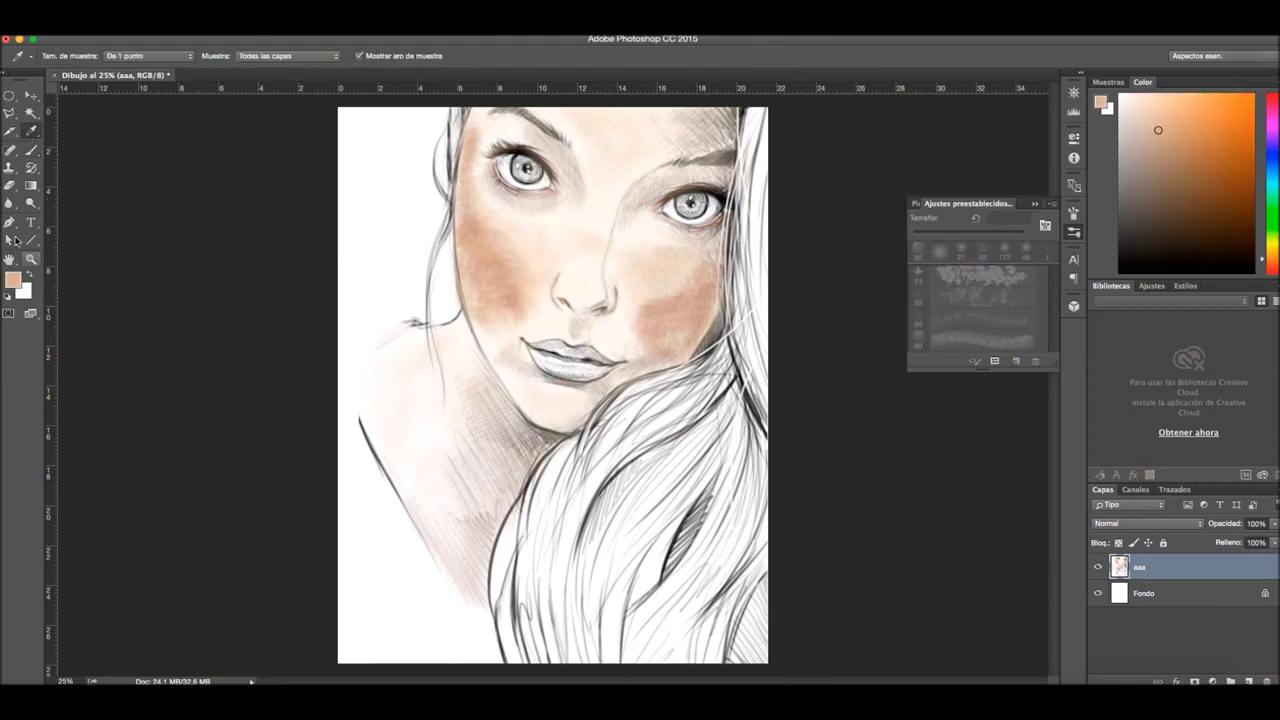
Brush a darker orange-brown tan onto the neck and shoulder
key(b)
click(13, 280)
click(1060, 157)
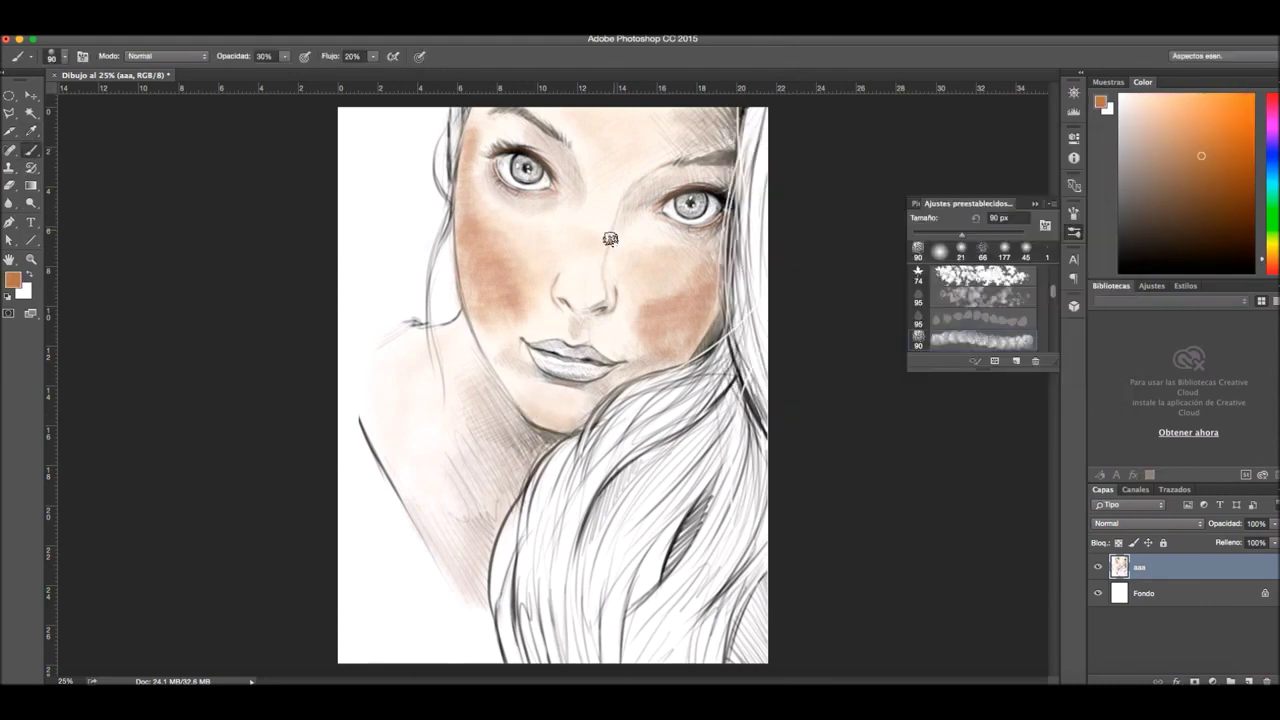
drag(503, 455, 473, 567)
Choose a near-white, then a light pink for the lips
click(13, 280)
click(766, 150)
key(Return)
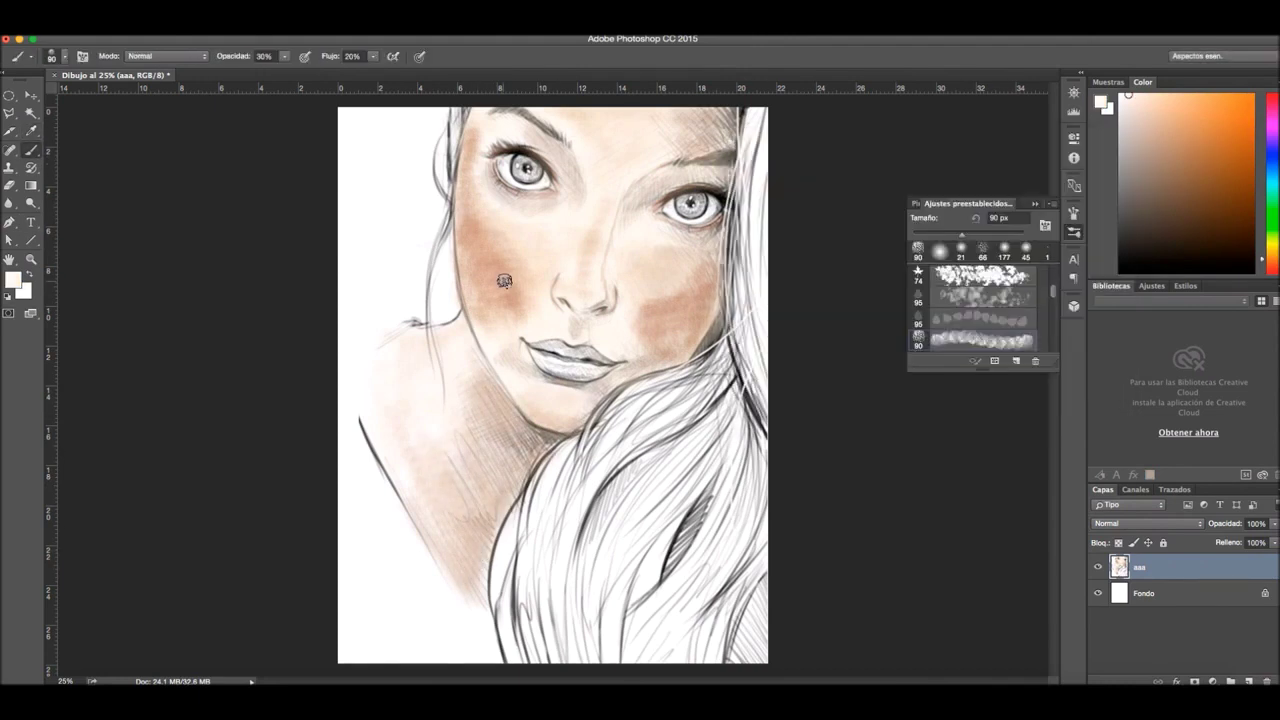
click(13, 280)
click(924, 170)
click(809, 200)
key(Return)
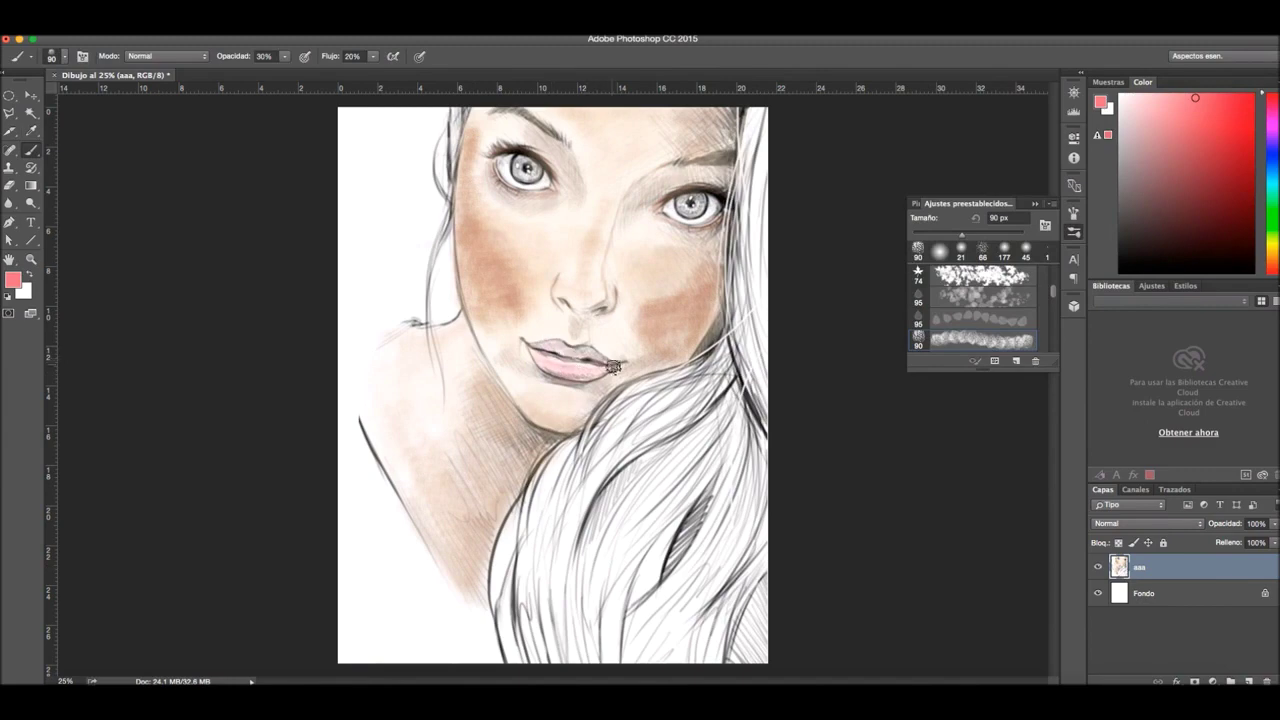
Switch to a more saturated red-pink with a 25 px brush for the lips
click(13, 280)
click(820, 190)
key(Return)
click(57, 56)
double_click(18, 130)
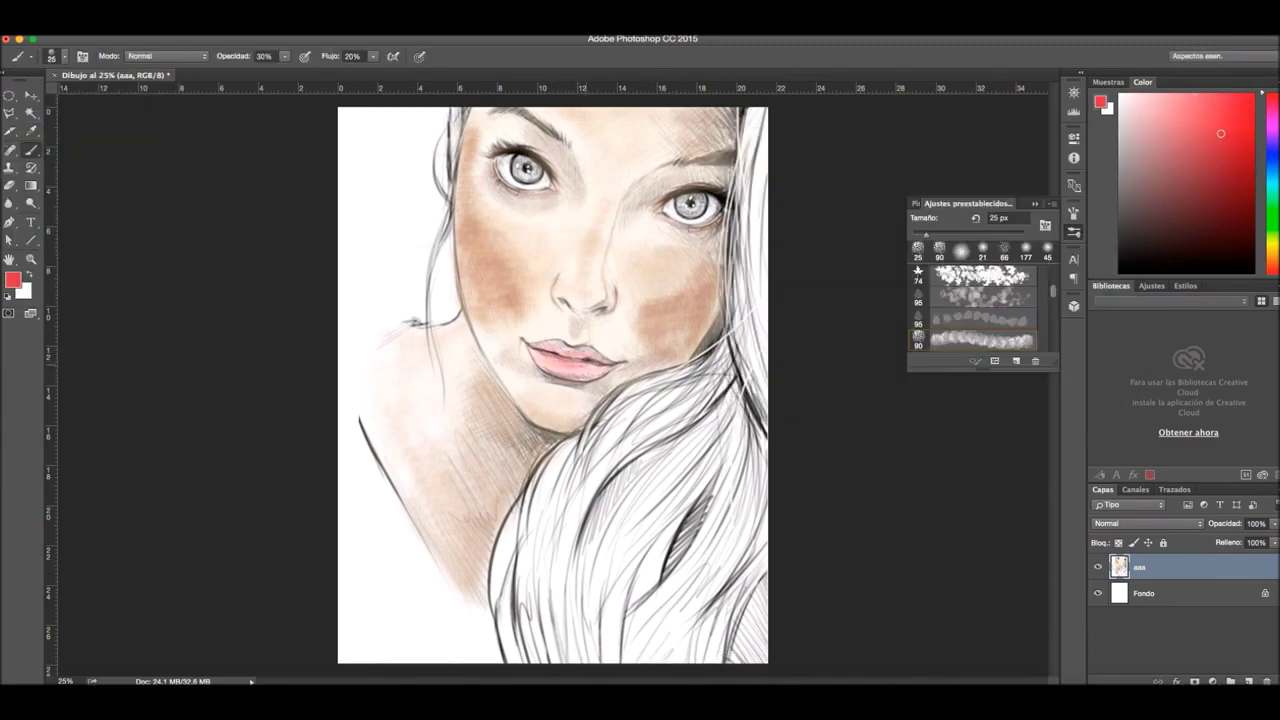
Set pure white as the colour with 42% opacity and 100% flow
click(13, 280)
click(747, 167)
click(1063, 157)
key(4)
key(2)
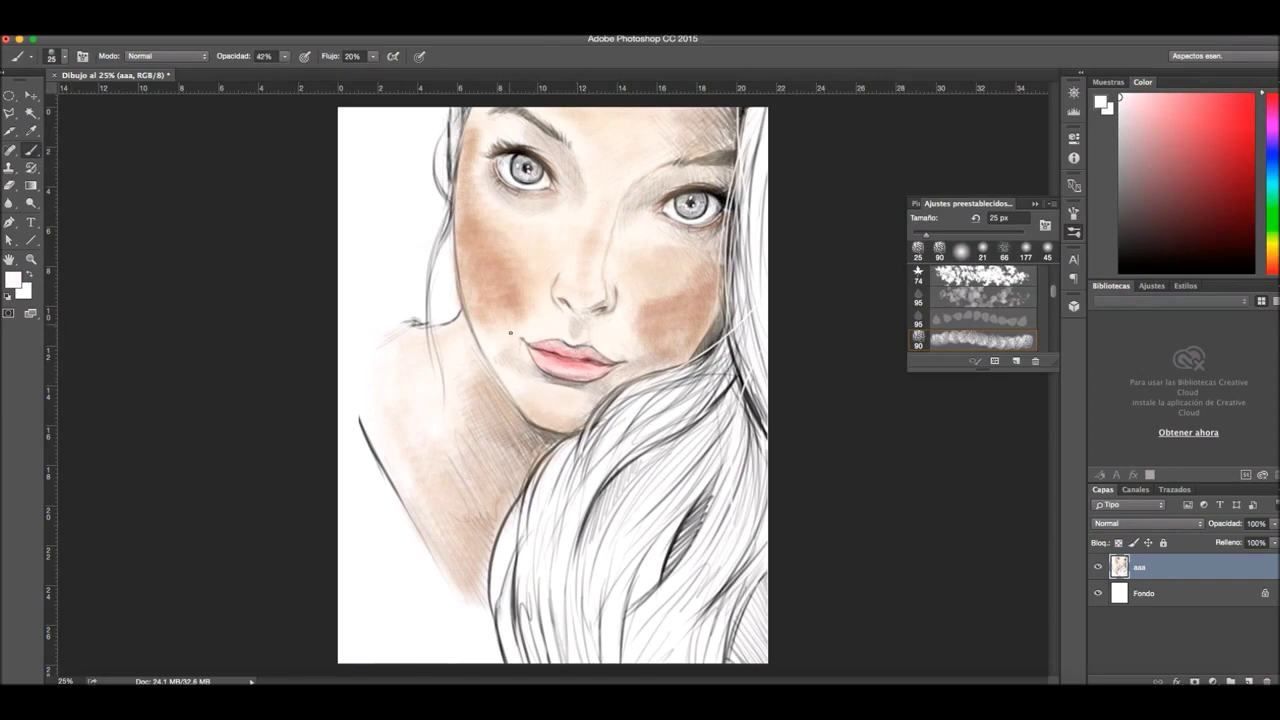
key(shift+0)
Pick blue for the irises with 31% opacity and 13% flow
click(12, 279)
click(843, 183)
key(Return)
key(3)
key(1)
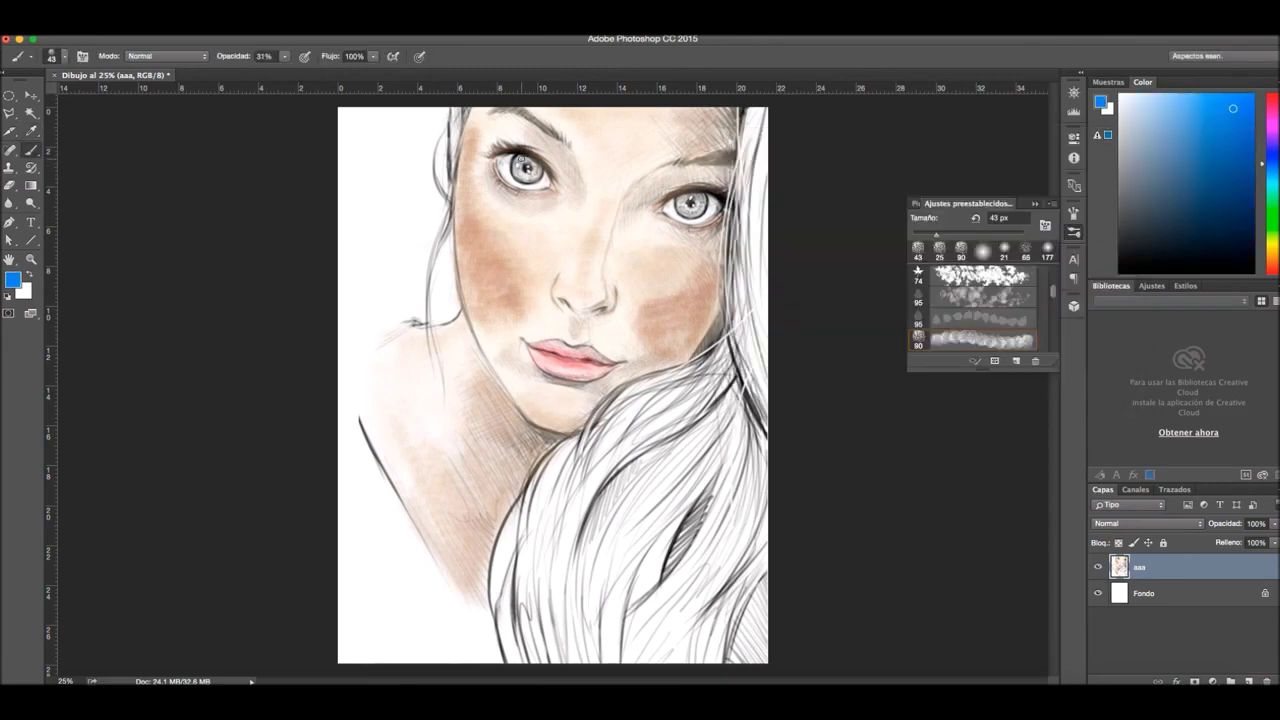
key(shift+1)
key(shift+3)
Choose a brown with a soft brush and paint over the lower right hair
click(12, 279)
click(927, 318)
click(853, 262)
key(Return)
key(b)
click(55, 56)
key(Escape)
drag(285, 57, 298, 70)
mouse_move(640, 470)
mouse_down()
mouse_move(523, 563)
mouse_move(600, 600)
mouse_move(717, 480)
mouse_move(745, 380)
mouse_move(750, 120)
mouse_move(629, 470)
mouse_move(677, 617)
mouse_move(540, 520)
mouse_move(730, 420)
mouse_up()
Sample an orange-brown from the hair and brush it over the hair
key(i)
click(1101, 102)
click(1063, 157)
mouse_move(560, 520)
mouse_down()
mouse_move(657, 415)
mouse_move(640, 537)
mouse_move(690, 600)
mouse_move(650, 500)
mouse_move(692, 619)
mouse_up()
Add pale cream #fbecce streaks through the hair and near the chin
click(1101, 102)
click(760, 171)
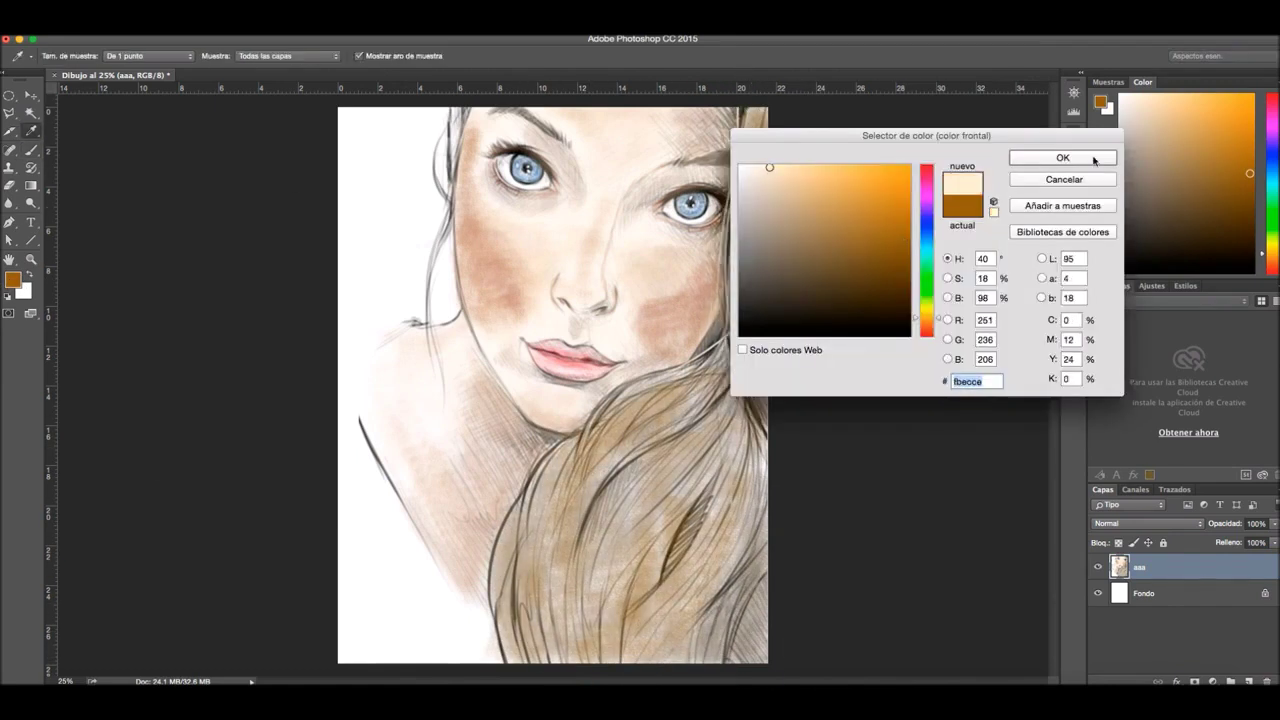
click(1057, 157)
drag(700, 400, 580, 510)
drag(670, 545, 630, 640)
drag(640, 460, 643, 400)
drag(725, 380, 730, 600)
Zoom in on the eyes and paint the eyebrows brown with a 20 px brush
scroll(964, 314, up, 5)
key(ctrl+plus)
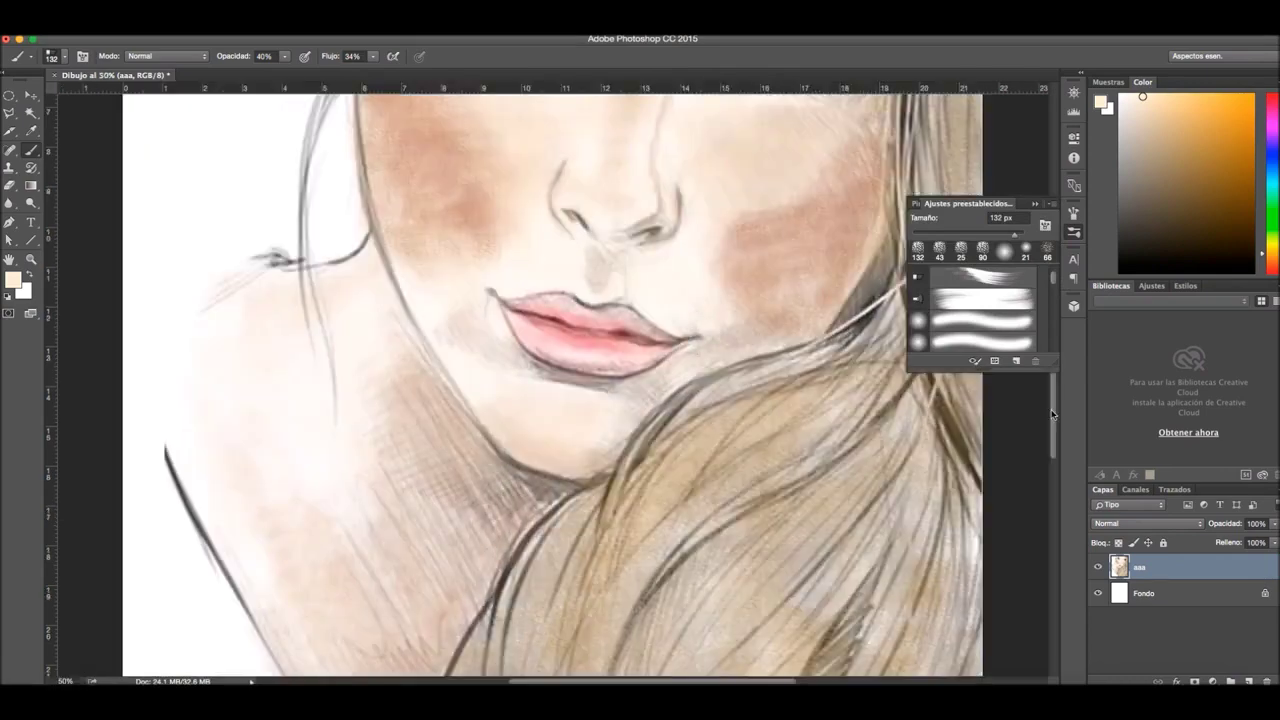
scroll(563, 400, up, 5)
click(1101, 102)
click(563, 215)
key(Return)
click(55, 56)
text(20)
key(Return)
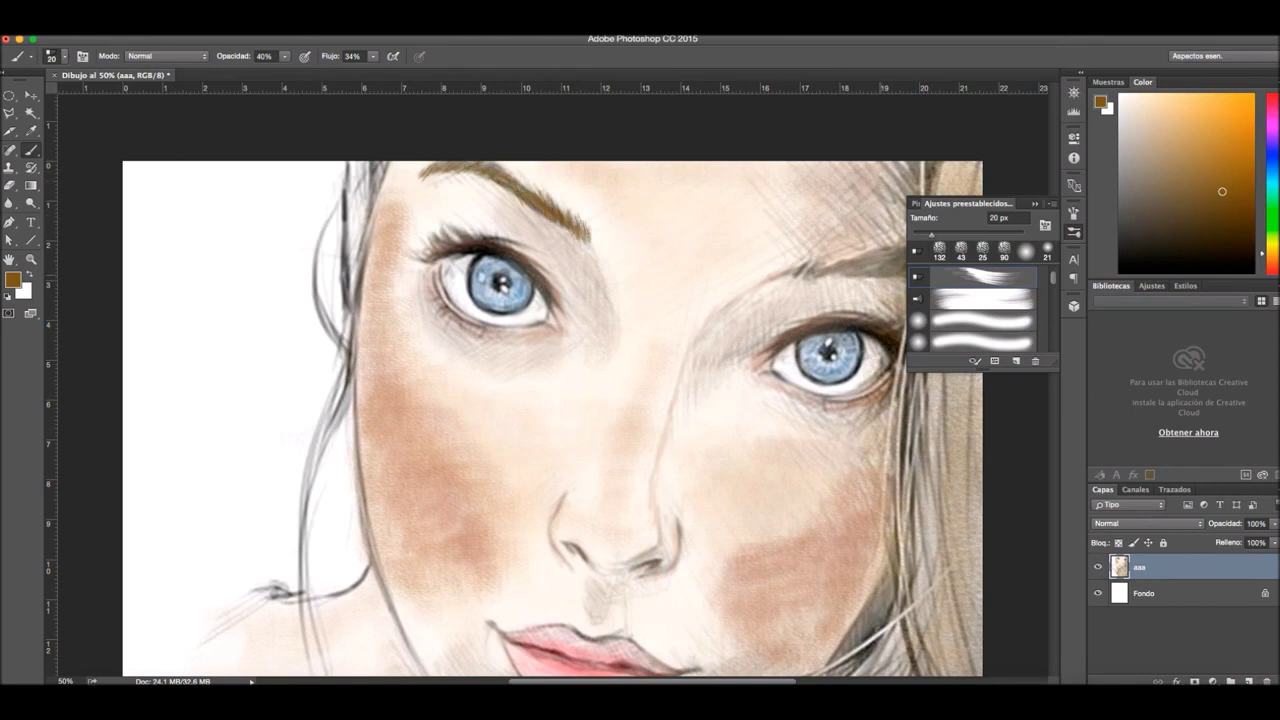
click(1073, 231)
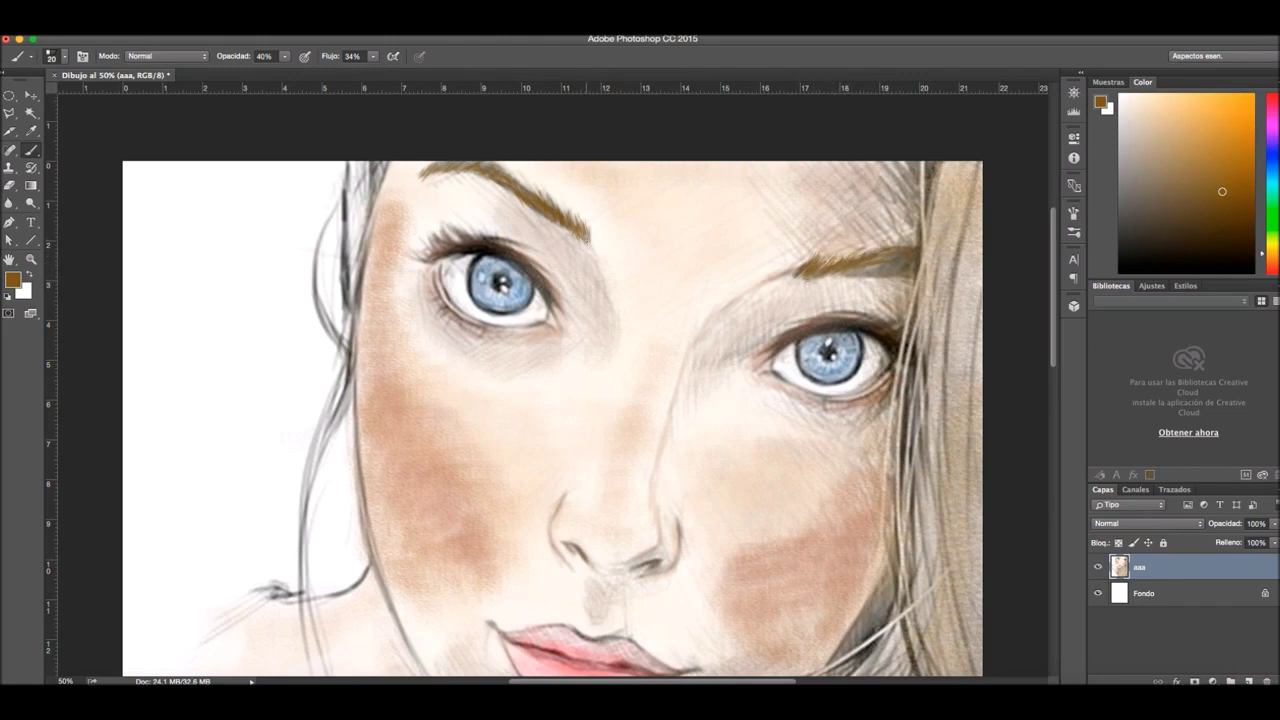
Draw black eyelashes at 57% opacity and 54% flow, then zoom out to 20%
click(12, 279)
key(Return)
key(5)
key(7)
key(shift+5)
key(shift+4)
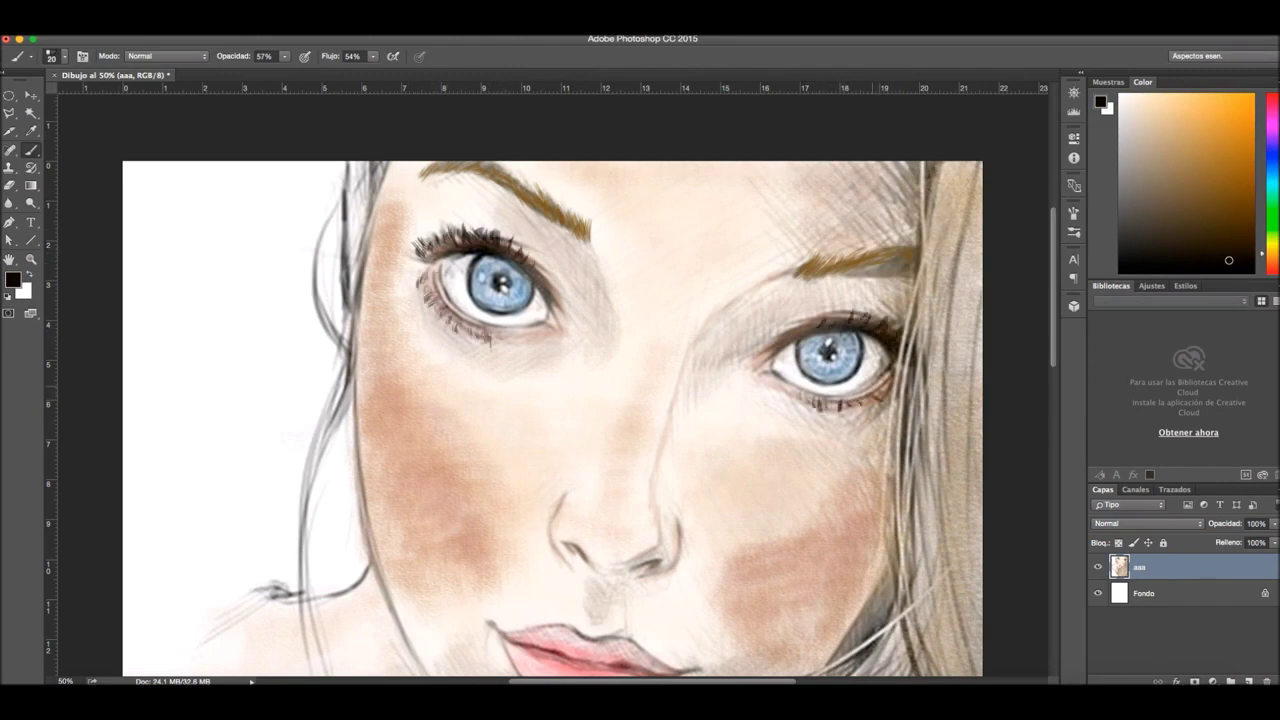
text(20)
key(Return)
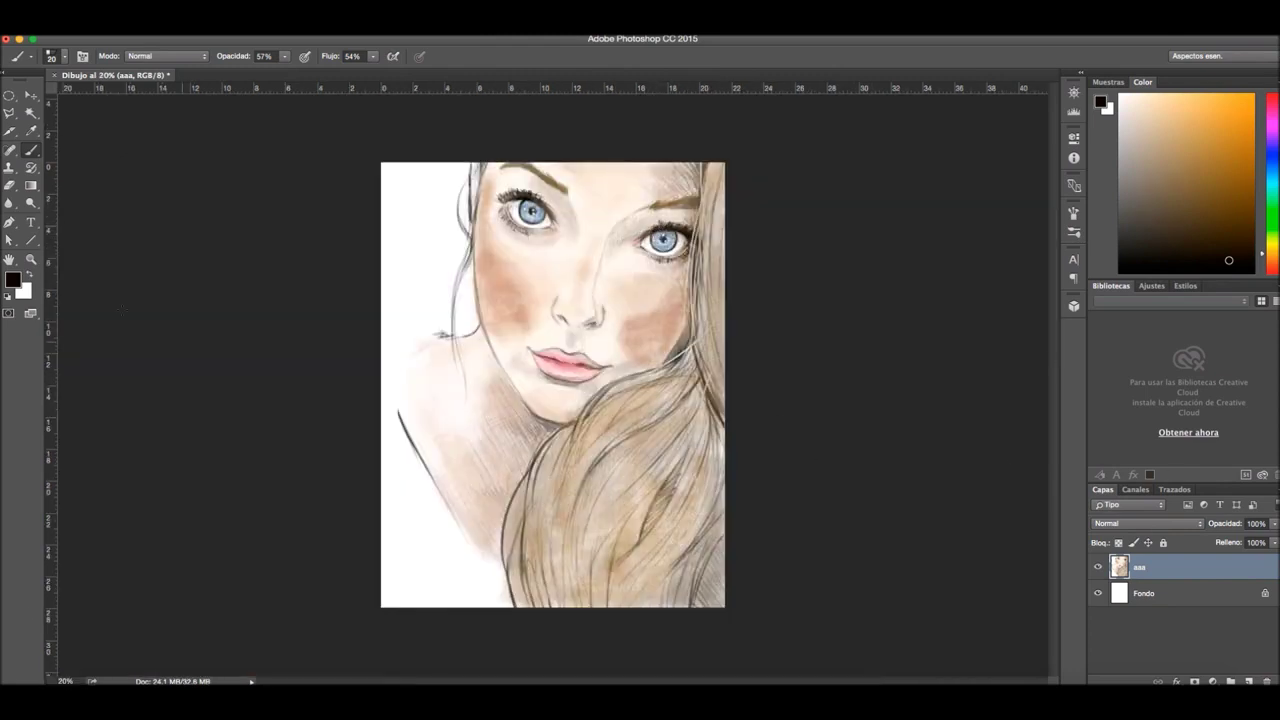
Pick a stroke brush preset at 100% flow and paint faint pencil-like hair strands beside the face
click(1077, 224)
scroll(983, 308, down, 5)
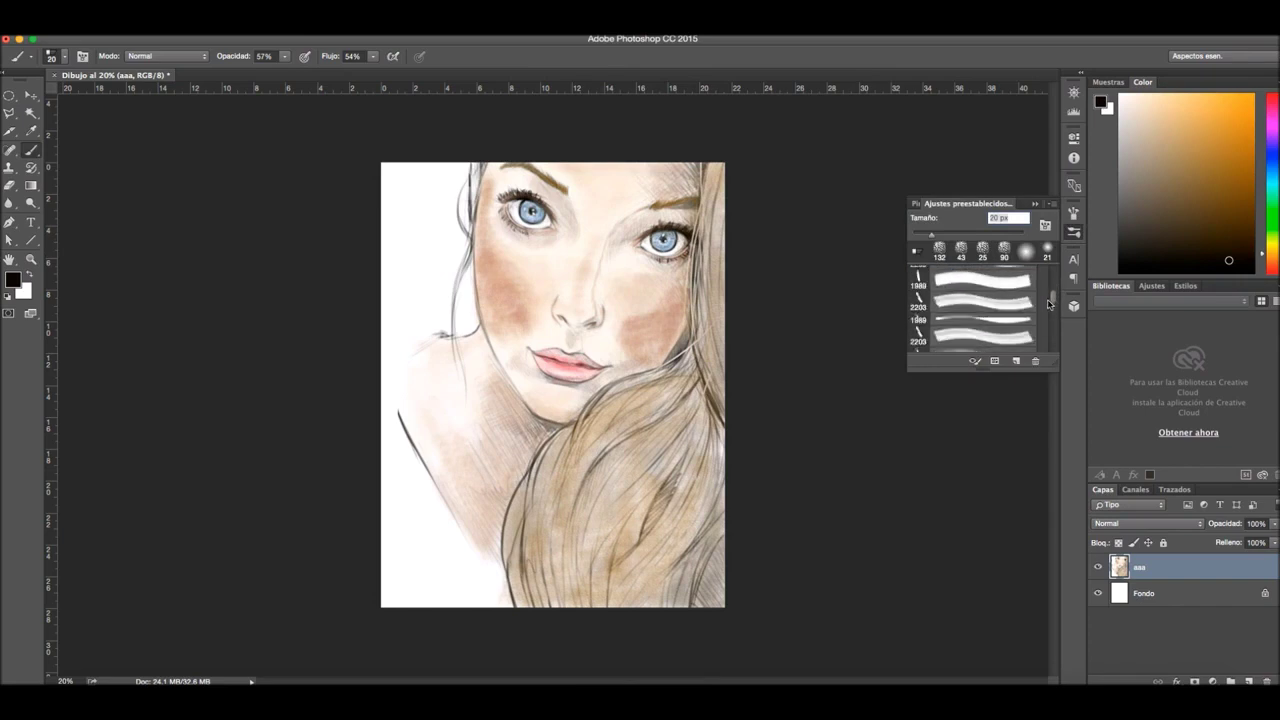
drag(285, 56, 271, 73)
scroll(983, 308, up, 5)
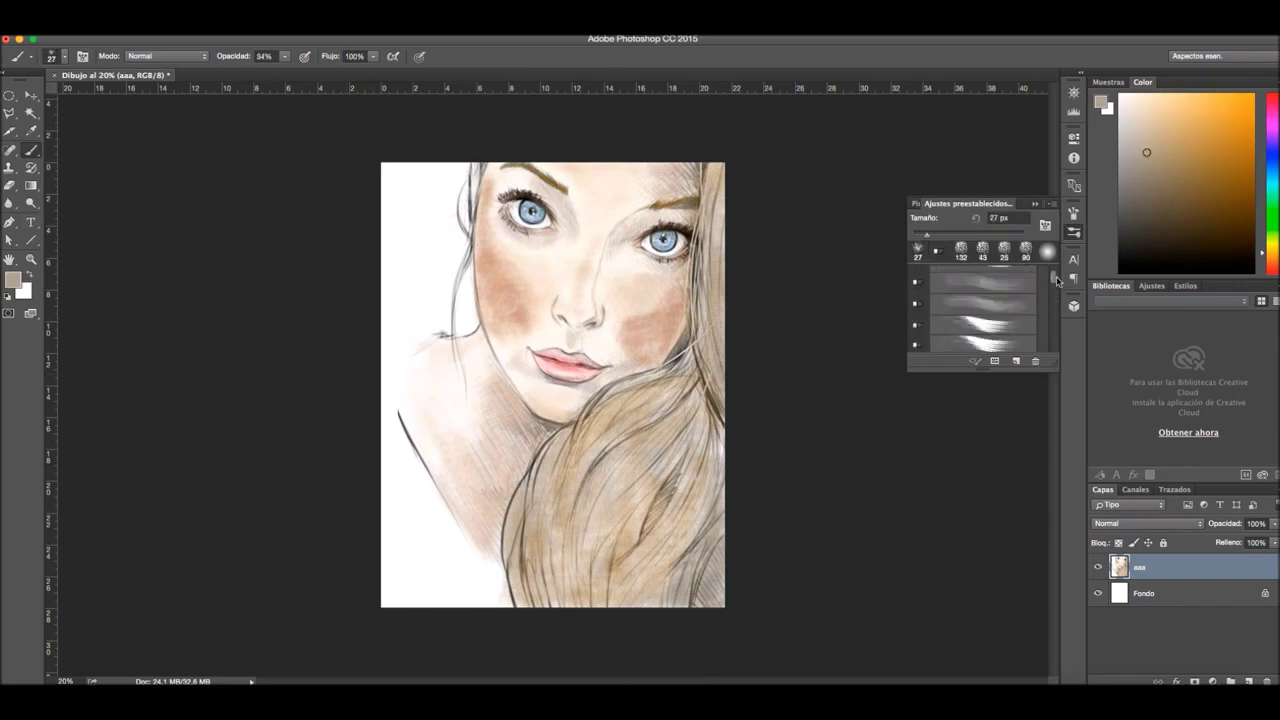
key(shift+0)
drag(468, 242, 452, 390)
drag(470, 166, 456, 230)
At 34% opacity and 22% flow, shade the neck and shoulder and darken both eyebrows in dark brown
key(Return)
key(3)
key(4)
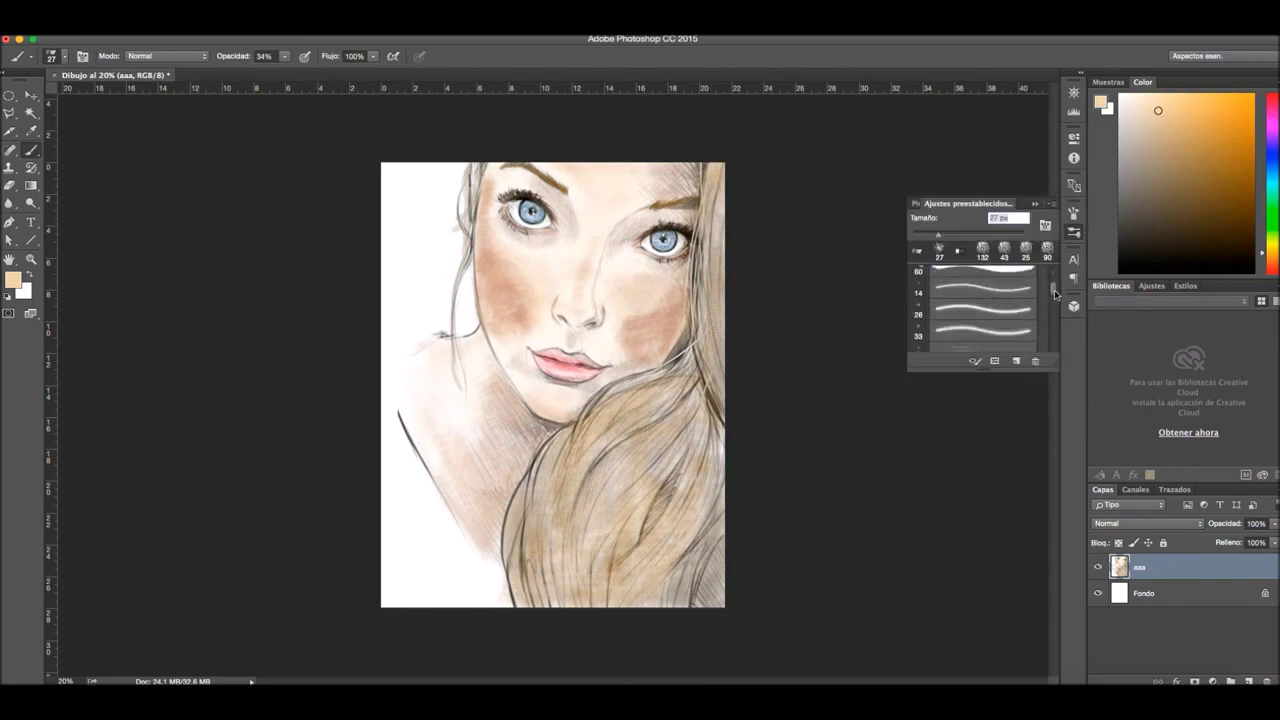
click(877, 277)
key(shift+2)
key(shift+2)
drag(460, 345, 420, 400)
drag(568, 184, 655, 195)
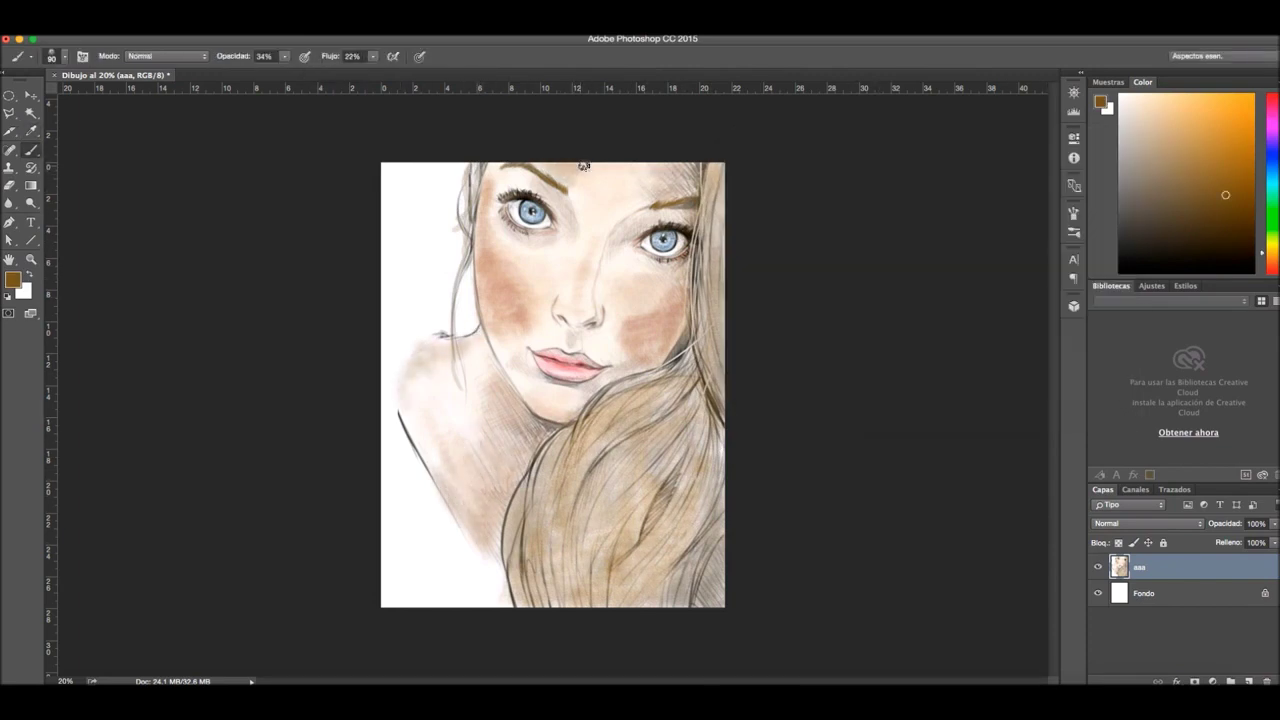
drag(500, 165, 690, 190)
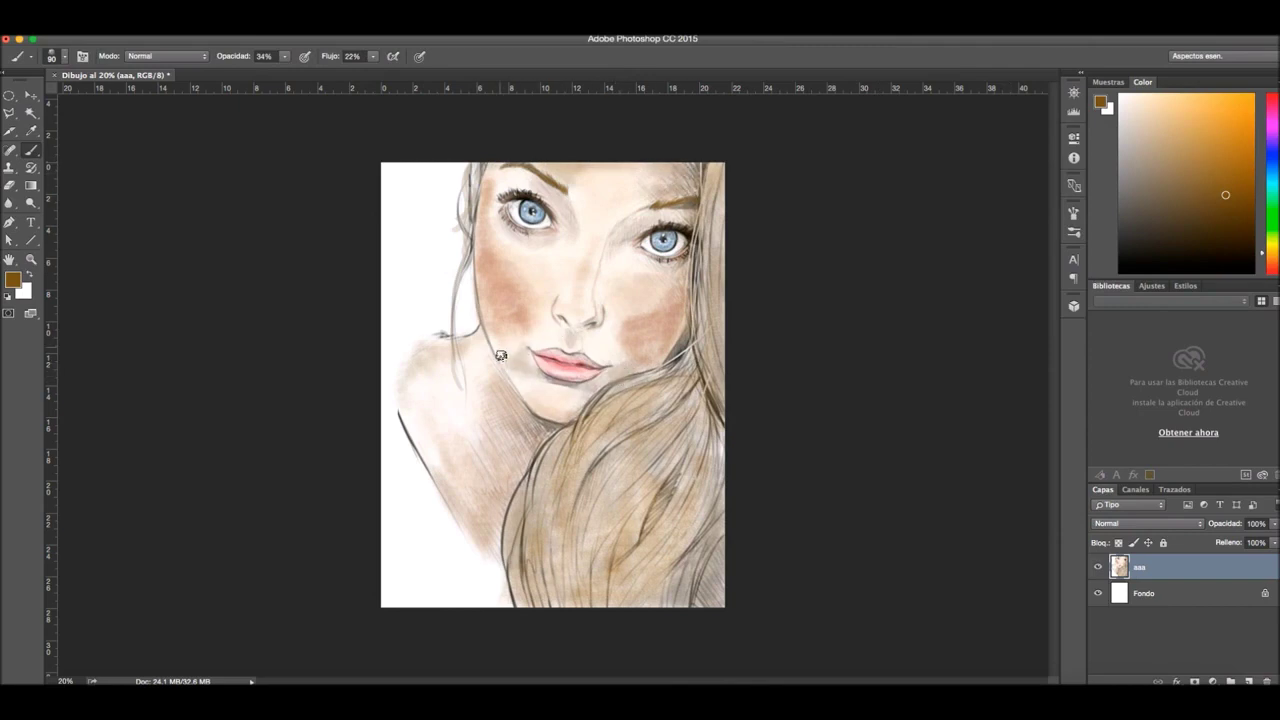
Reset the paint colour to white (ffffff)
click(13, 280)
text(ffffff)
key(Return)
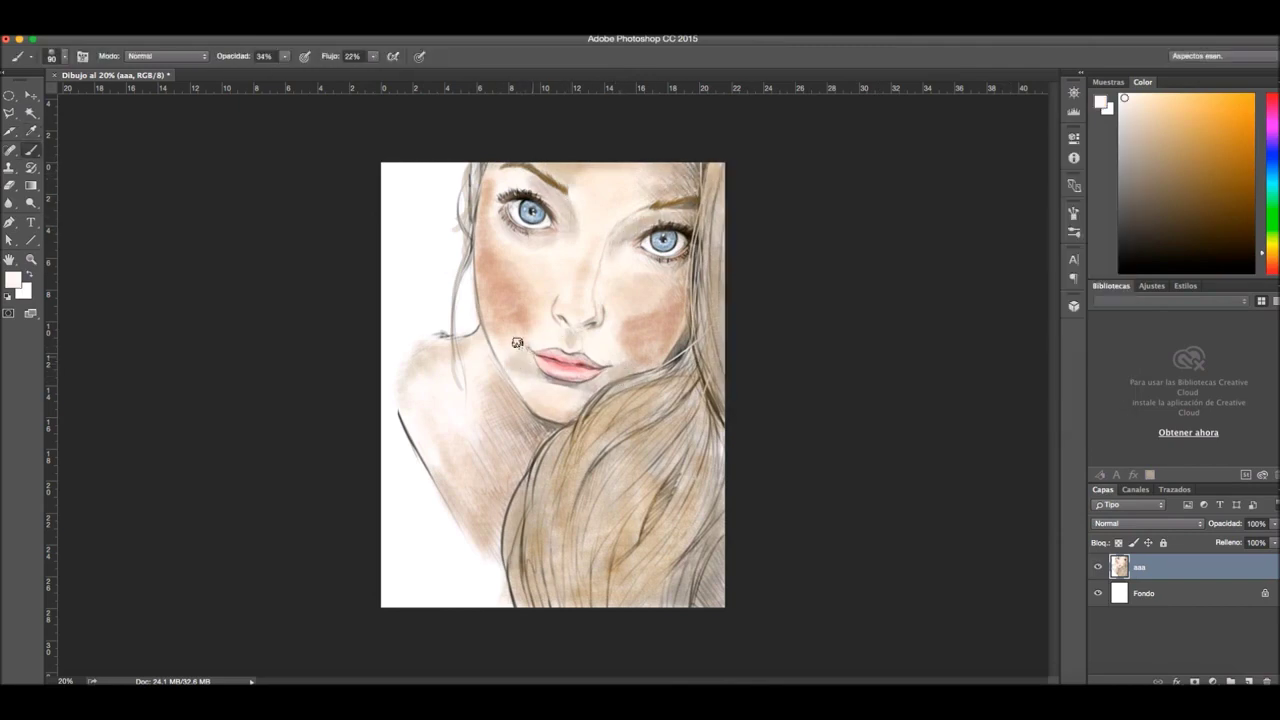
click(13, 280)
key(Return)
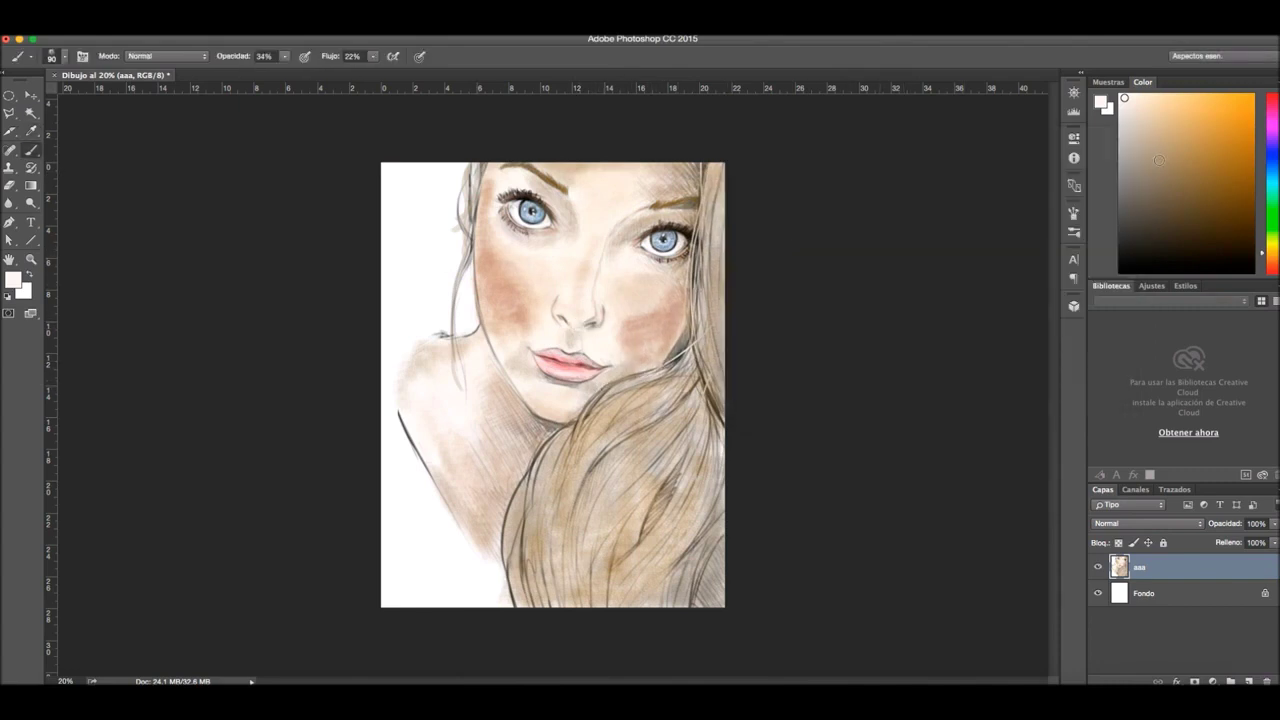